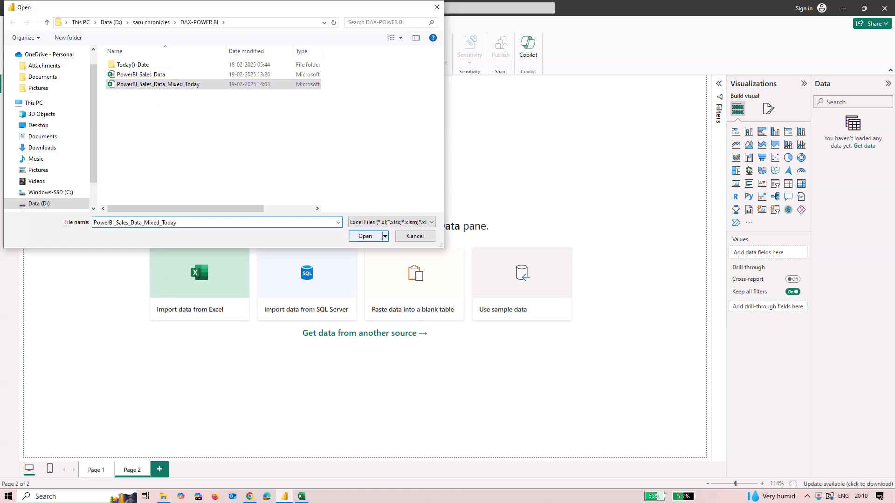
Open PowerBI_Sales_Data_Mixed_Today.xlsx and load its Sheet1 table into the report
{"action": "key", "text": "Return"}
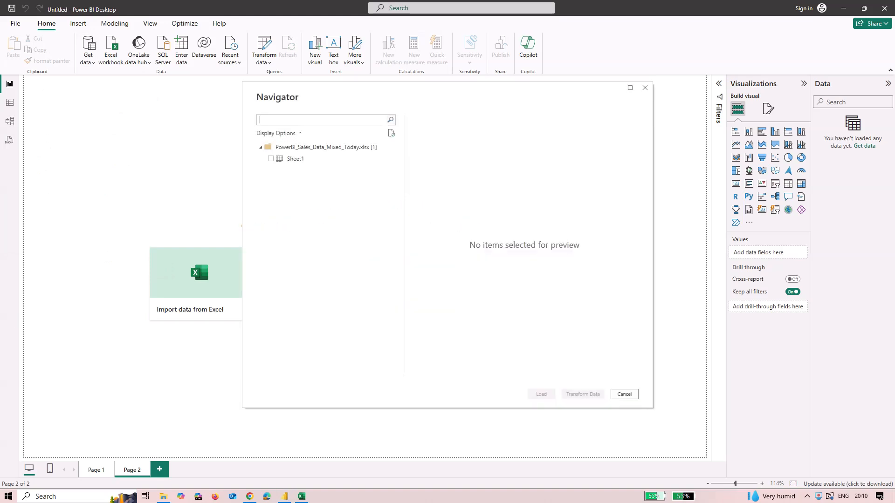
{"action": "left_click", "coordinate": [270, 159]}
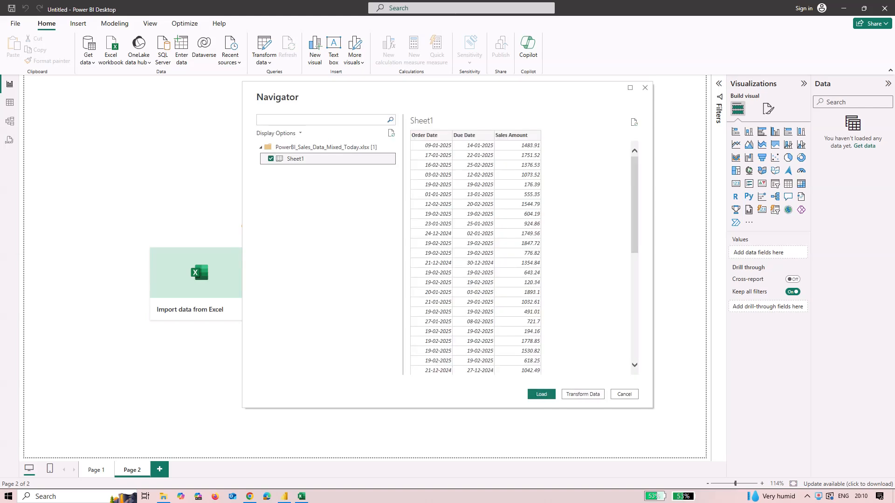
{"action": "left_click", "coordinate": [541, 394]}
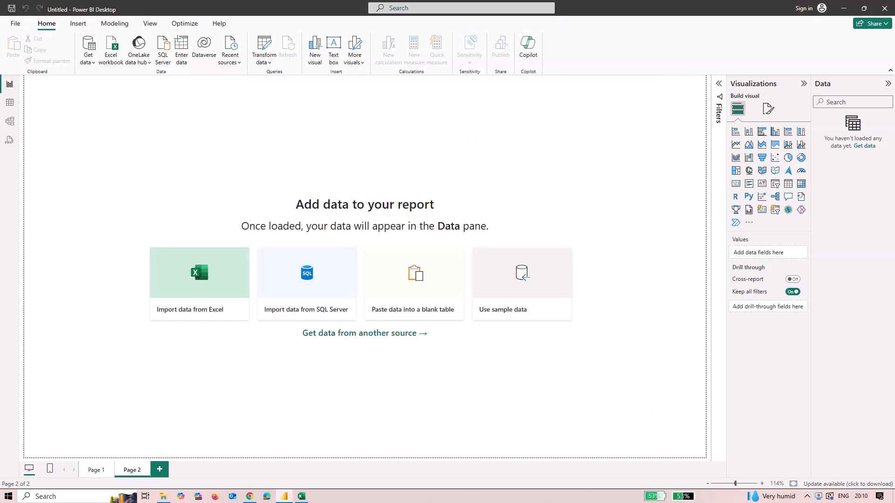
Switch to Excel and select all values in the Order Date column filter
{"action": "left_click", "coordinate": [302, 497]}
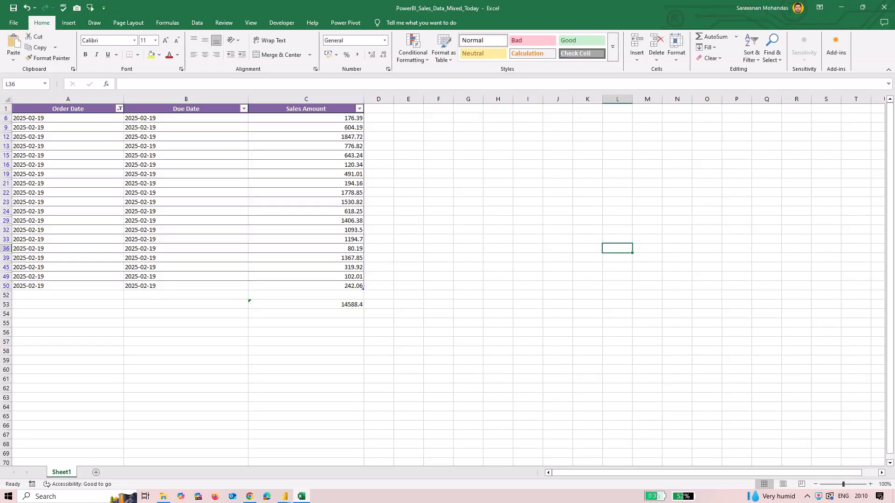
{"action": "left_click", "coordinate": [120, 109]}
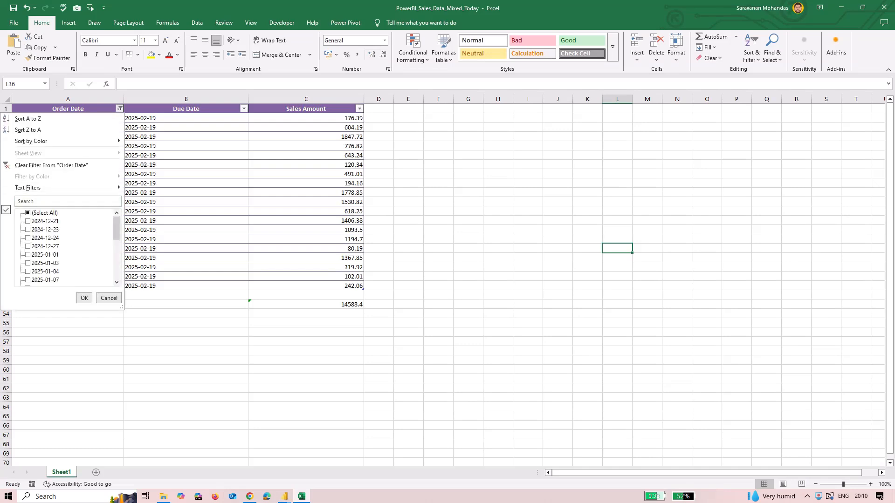
{"action": "left_click", "coordinate": [29, 213]}
{"action": "left_click", "coordinate": [29, 213]}
{"action": "left_click", "coordinate": [29, 214]}
{"action": "left_click", "coordinate": [85, 298]}
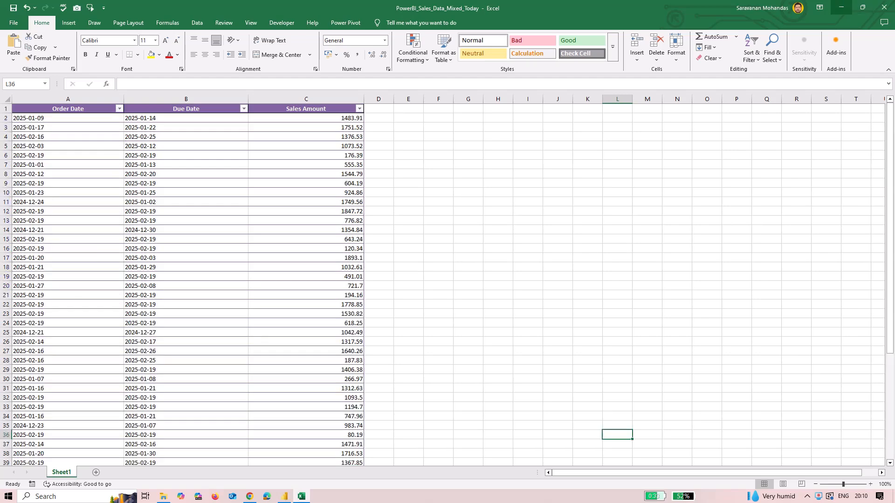
Delete the SUBTOTAL total formula in cell C53 below the Sales Amount column
{"action": "scroll", "coordinate": [187, 284], "scroll_direction": "down", "scroll_amount": 15}
{"action": "scroll", "coordinate": [186, 285], "scroll_direction": "up", "scroll_amount": 11}
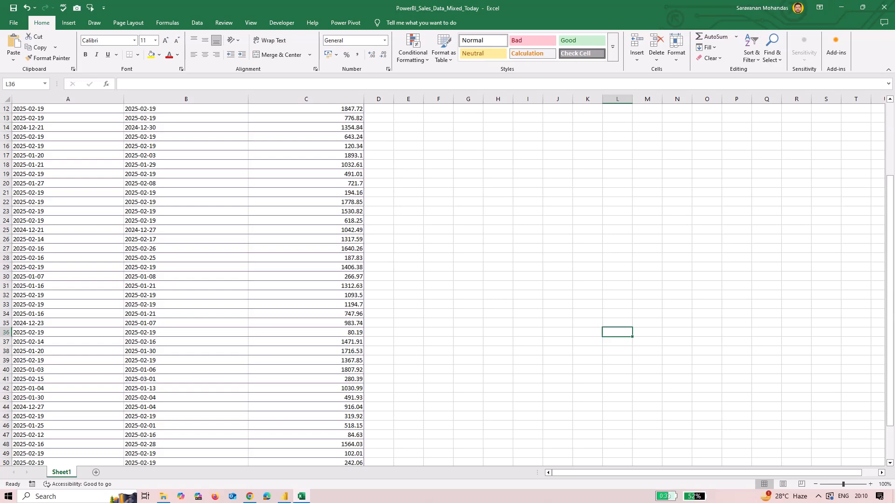
{"action": "scroll", "coordinate": [841, 23], "scroll_direction": "down", "scroll_amount": 1}
{"action": "scroll", "coordinate": [186, 284], "scroll_direction": "down", "scroll_amount": 4}
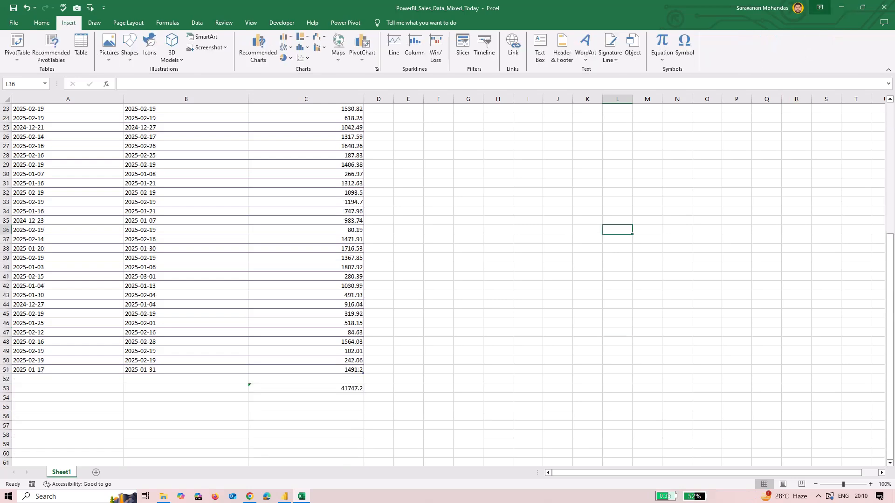
{"action": "left_click", "coordinate": [306, 389]}
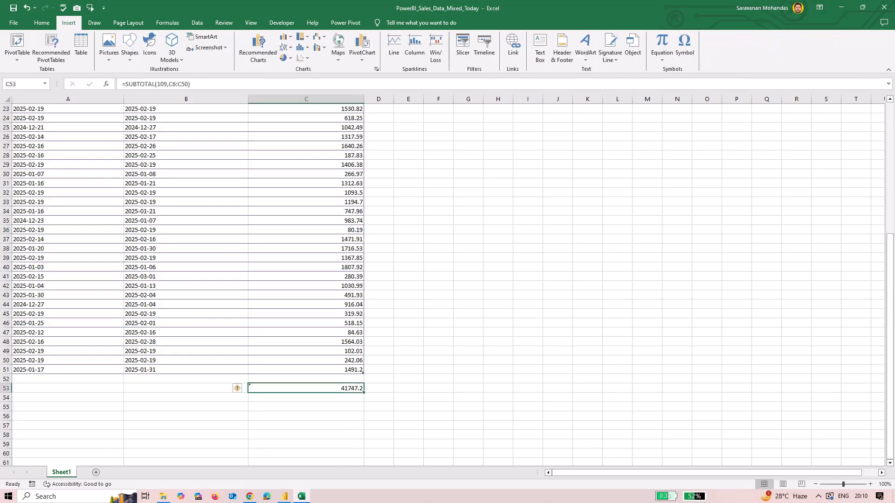
{"action": "left_click_drag", "start_coordinate": [191, 84], "coordinate": [122, 84]}
{"action": "key", "text": "BackSpace"}
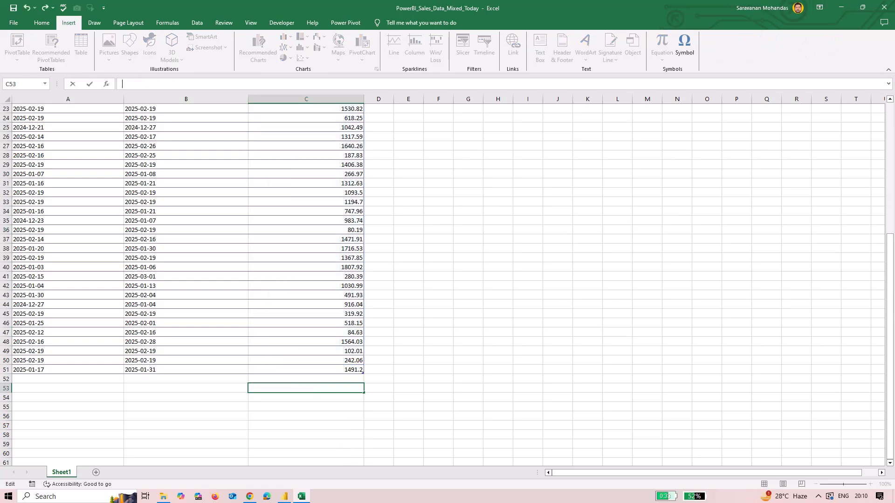
Return to Power BI and rename the Sheet1 table to Sales
{"action": "left_click", "coordinate": [842, 8]}
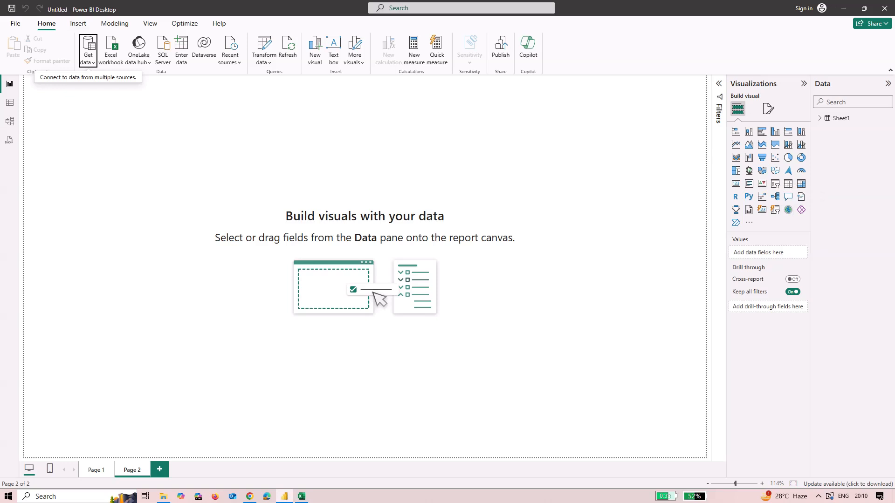
{"action": "left_click", "coordinate": [820, 119]}
{"action": "left_click", "coordinate": [889, 118]}
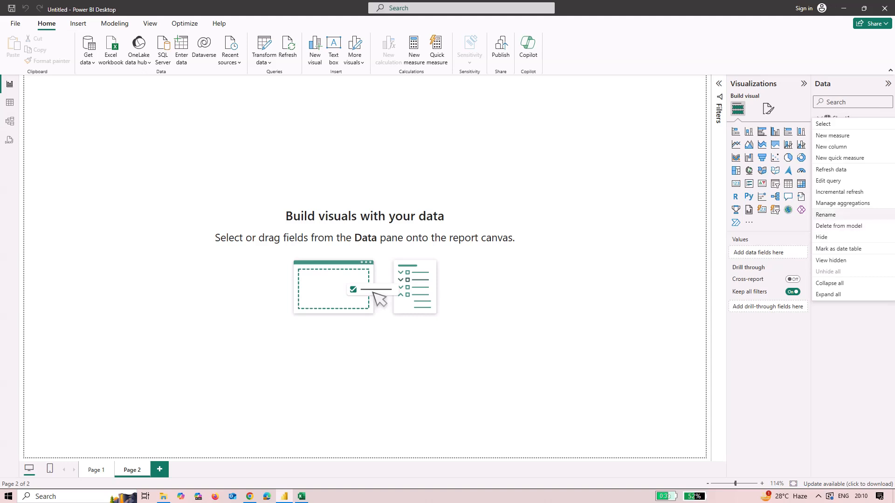
{"action": "left_click", "coordinate": [826, 215]}
{"action": "type", "text": "S"}
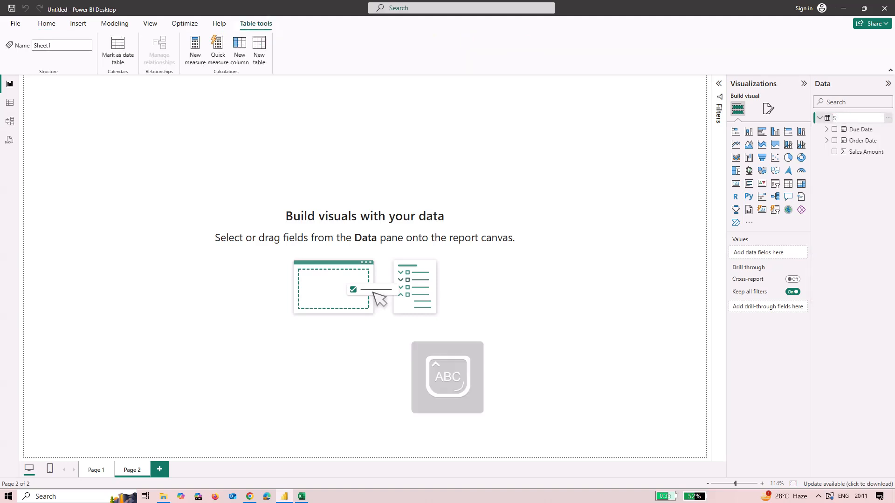
{"action": "type", "text": "ales"}
{"action": "key", "text": "Return"}
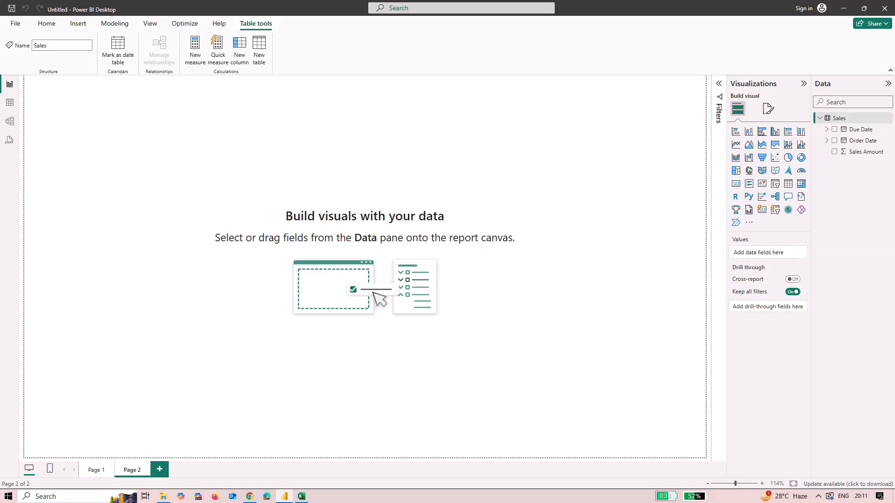
Create a new measure and start its formula as Today's Sales=
{"action": "left_click", "coordinate": [78, 24]}
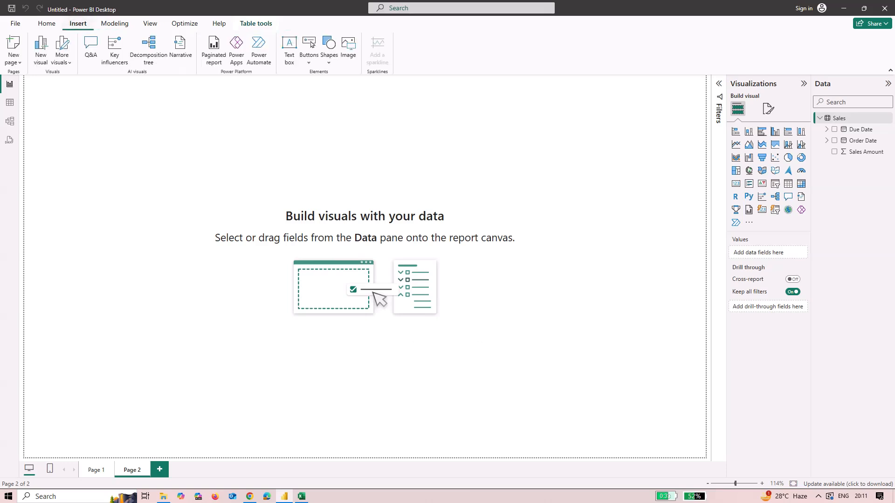
{"action": "left_click", "coordinate": [47, 24]}
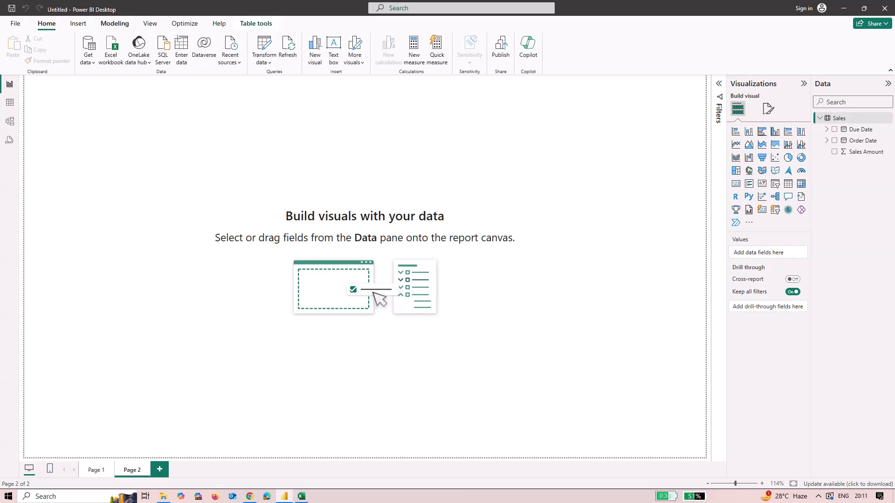
{"action": "left_click", "coordinate": [115, 24]}
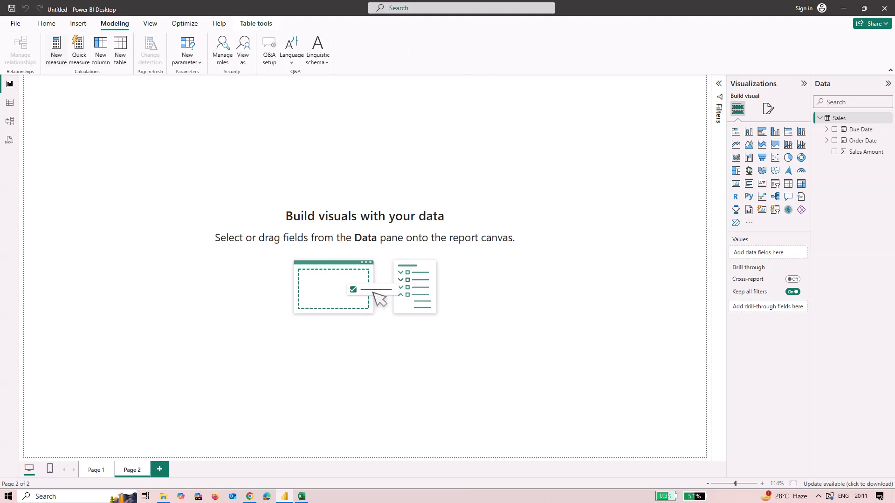
{"action": "left_click", "coordinate": [56, 49]}
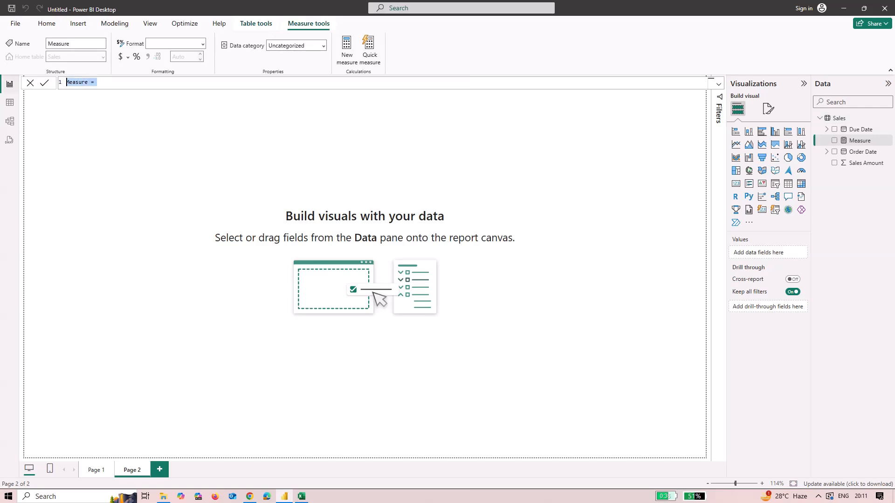
{"action": "key", "text": "BackSpace"}
{"action": "type", "text": "To"}
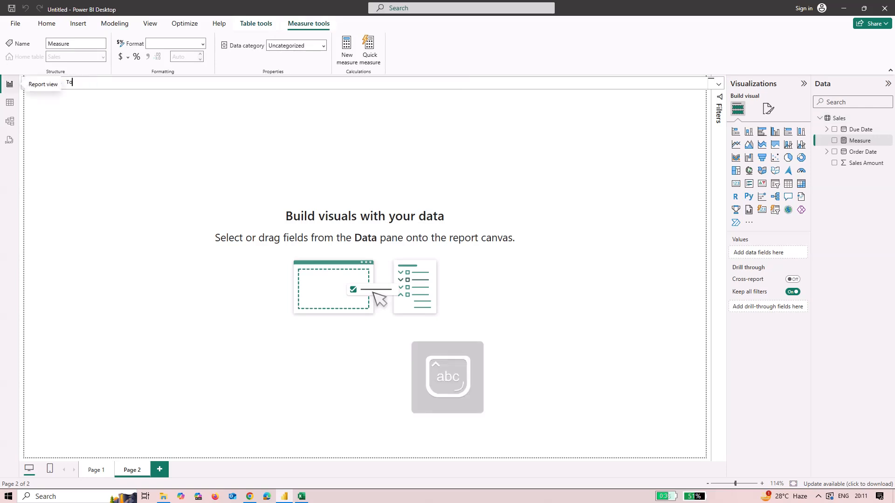
{"action": "type", "text": "da"}
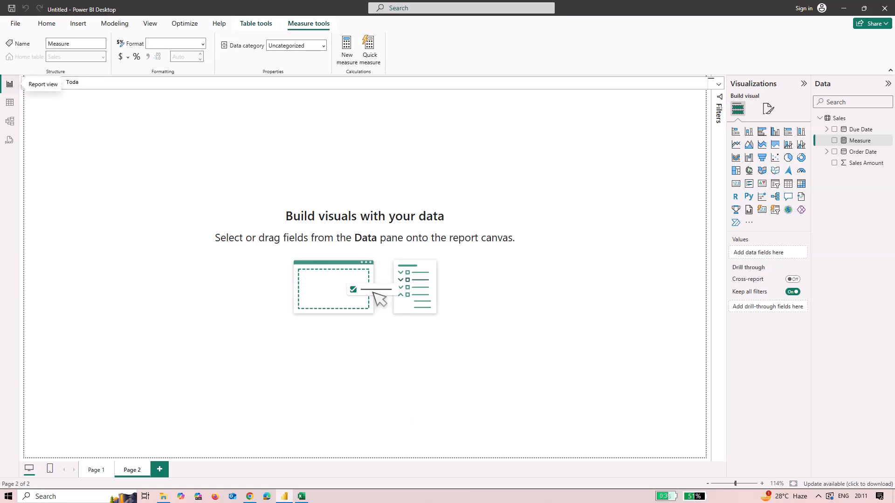
{"action": "type", "text": "y's Sales="}
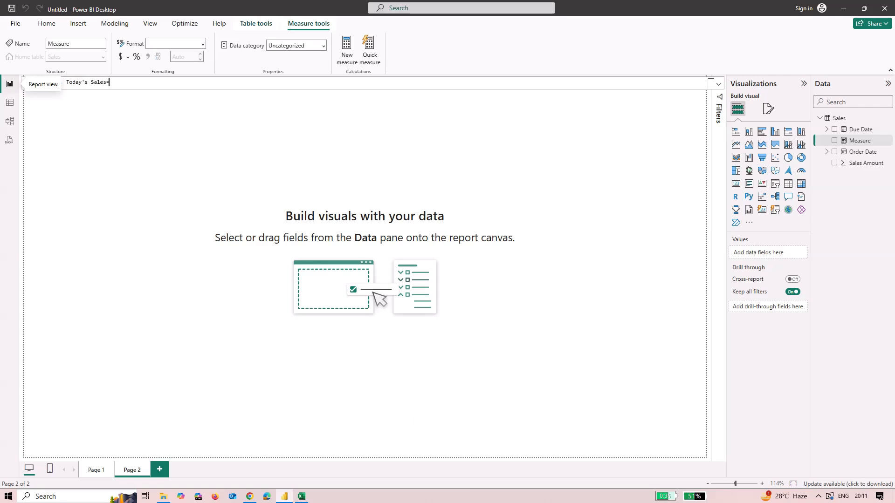
Enter CALCULATE(SUM(Sales[Sales Amount] as the measure's expression
{"action": "key", "text": "Caps_Lock"}
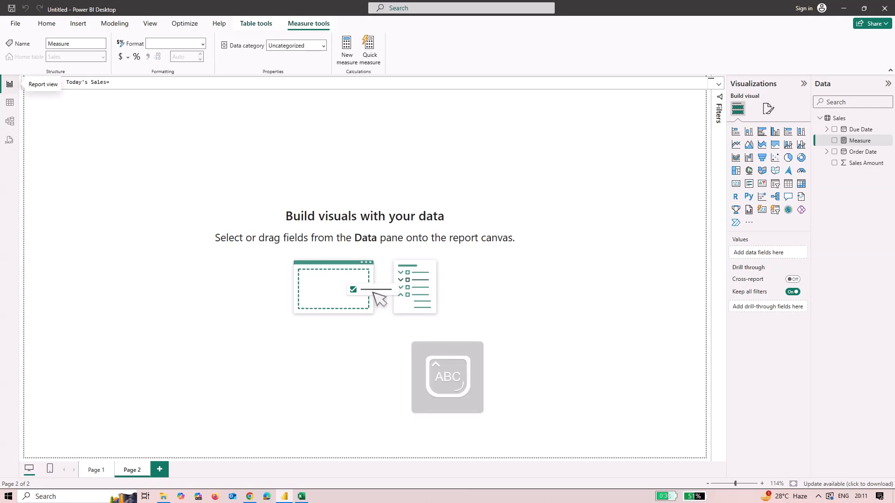
{"action": "type", "text": "CA"}
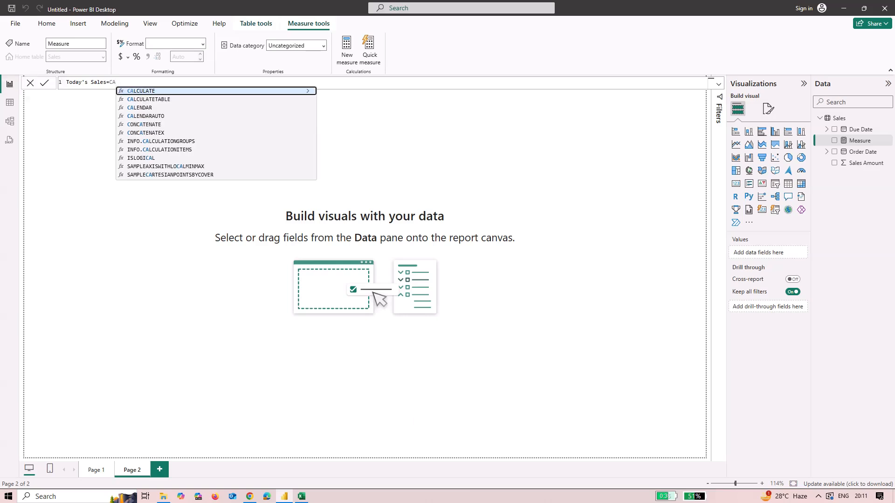
{"action": "key", "text": "Tab"}
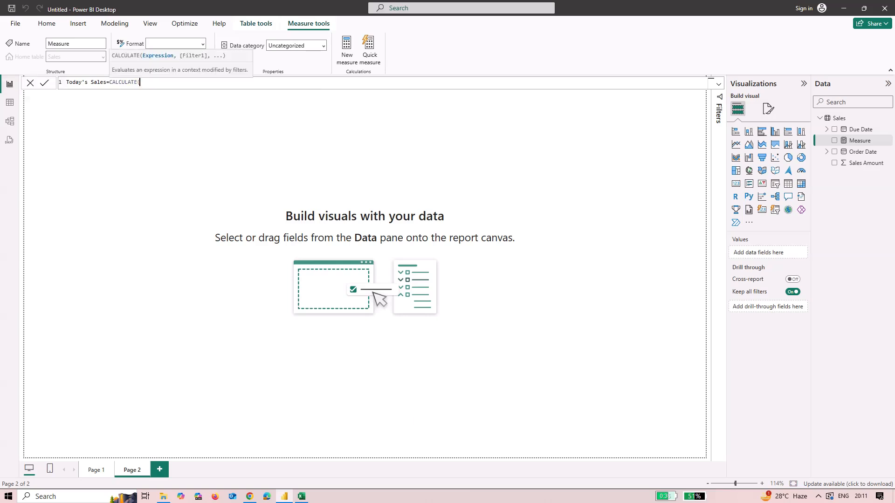
{"action": "key", "text": "Caps_Lock"}
{"action": "type", "text": "s"}
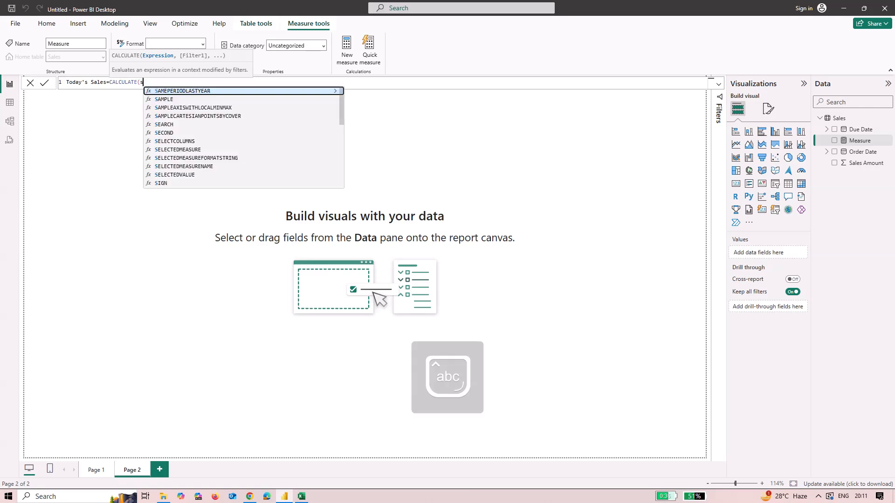
{"action": "key", "text": "Caps_Lock"}
{"action": "key", "text": "BackSpace"}
{"action": "type", "text": "SUM,,"}
{"action": "key", "text": "BackSpace"}
{"action": "key", "text": "BackSpace"}
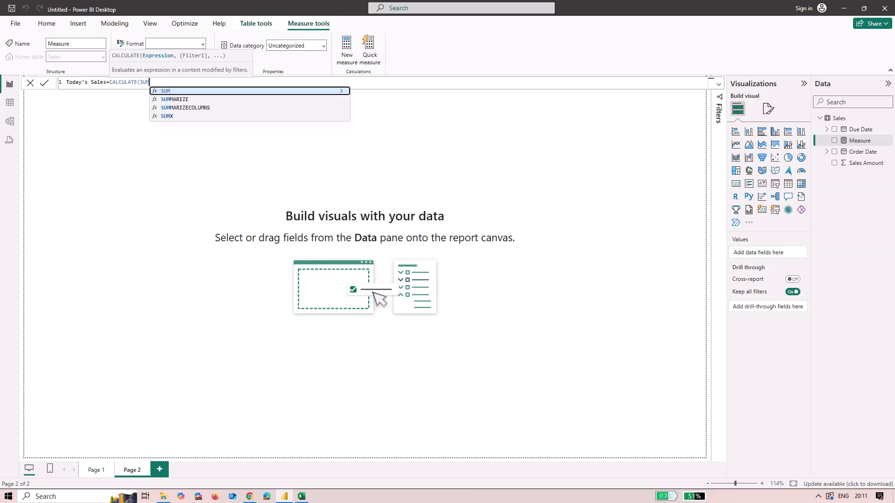
{"action": "type", "text": "("}
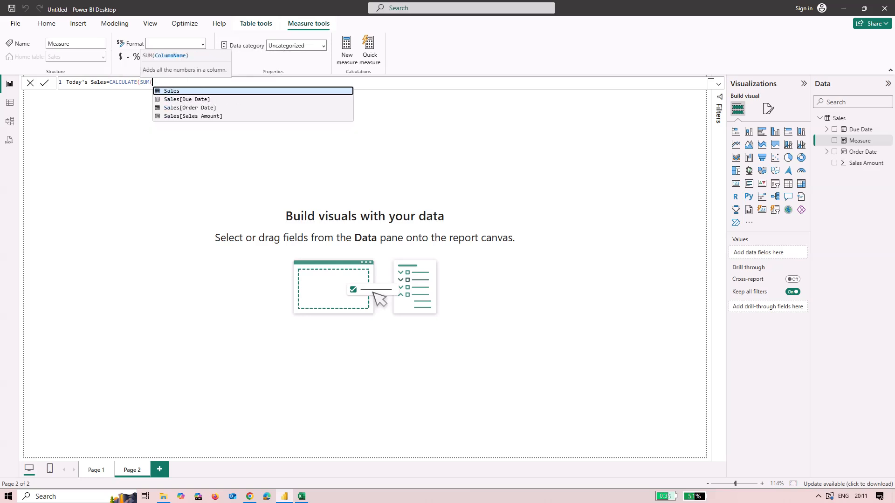
{"action": "type", "text": "S"}
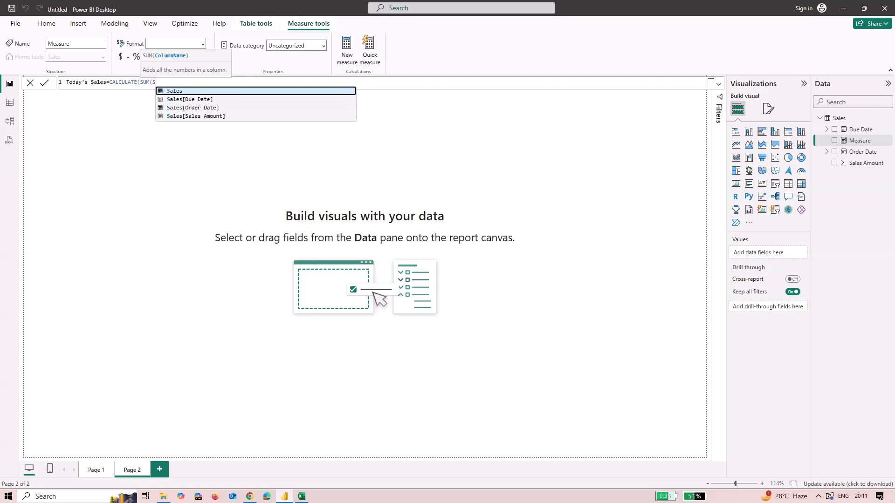
{"action": "left_click", "coordinate": [196, 116]}
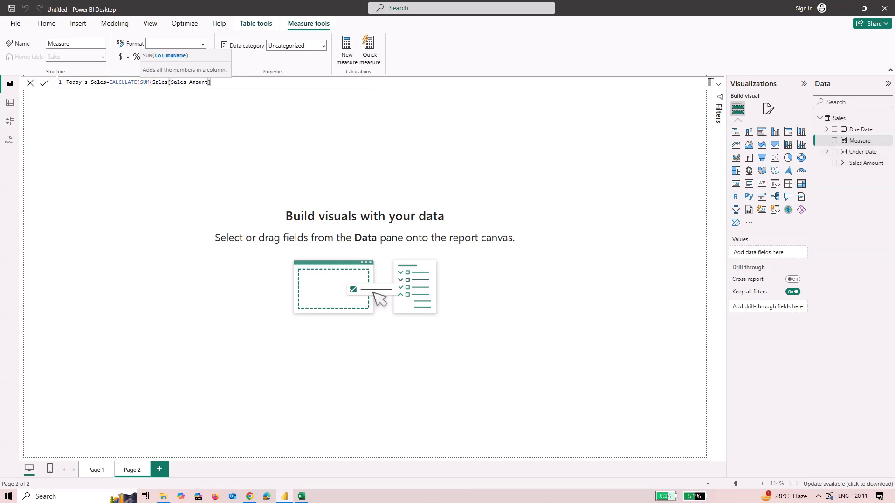
{"action": "type", "text": ",Sale"}
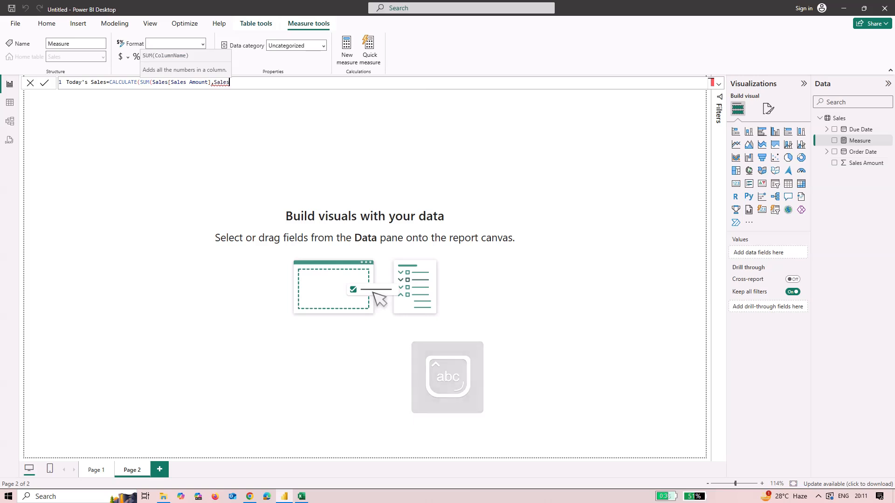
{"action": "type", "text": "s"}
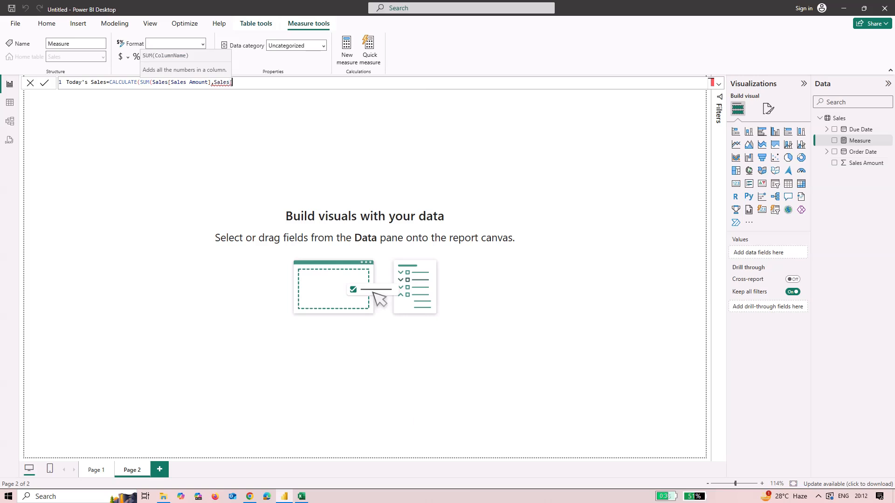
{"action": "key", "text": "BackSpace"}
{"action": "key", "text": "BackSpace"}
{"action": "key", "text": "BackSpace"}
{"action": "key", "text": "BackSpace"}
{"action": "key", "text": "BackSpace"}
{"action": "key", "text": "BackSpace"}
{"action": "key", "text": "Caps_Lock"}
{"action": "type", "text": "SA"}
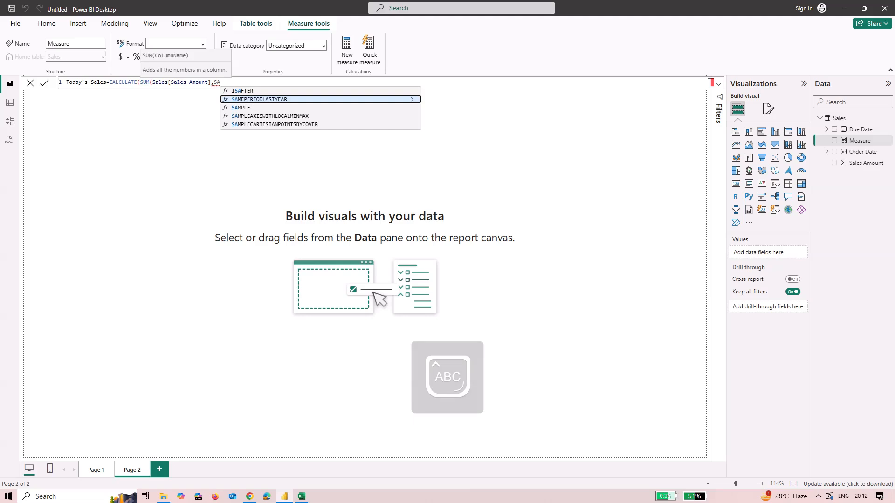
{"action": "type", "text": "LES"}
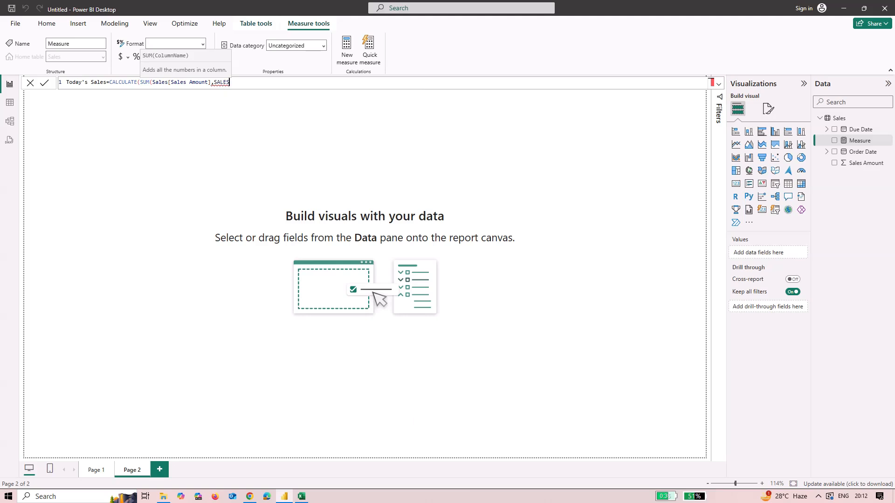
{"action": "type", "text": "("}
{"action": "key", "text": "BackSpace"}
{"action": "key", "text": "BackSpace"}
{"action": "key", "text": "BackSpace"}
{"action": "key", "text": "BackSpace"}
{"action": "key", "text": "BackSpace"}
{"action": "key", "text": "BackSpace"}
{"action": "key", "text": "BackSpace"}
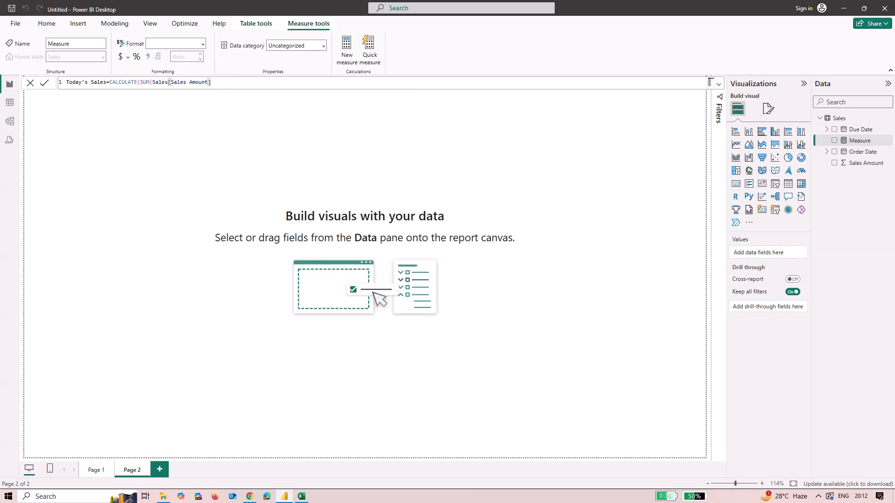
Add a second CALCULATE argument comparing Sales[Order Date]= after the summed Sales Amount column
{"action": "type", "text": ",SA"}
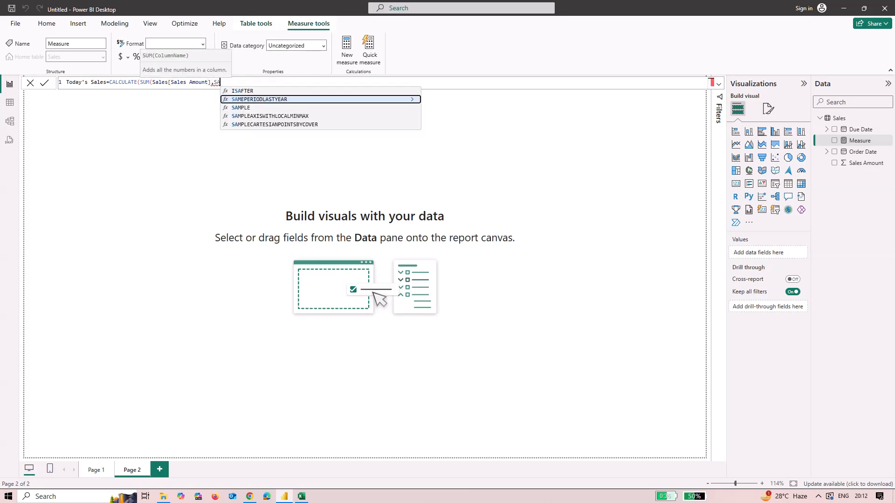
{"action": "key", "text": "Caps_Lock"}
{"action": "key", "text": "BackSpace"}
{"action": "type", "text": "a"}
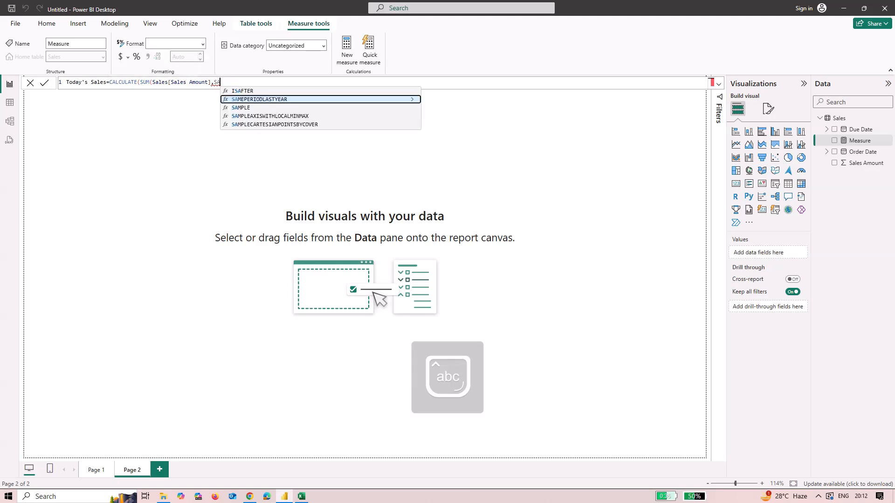
{"action": "type", "text": "les"}
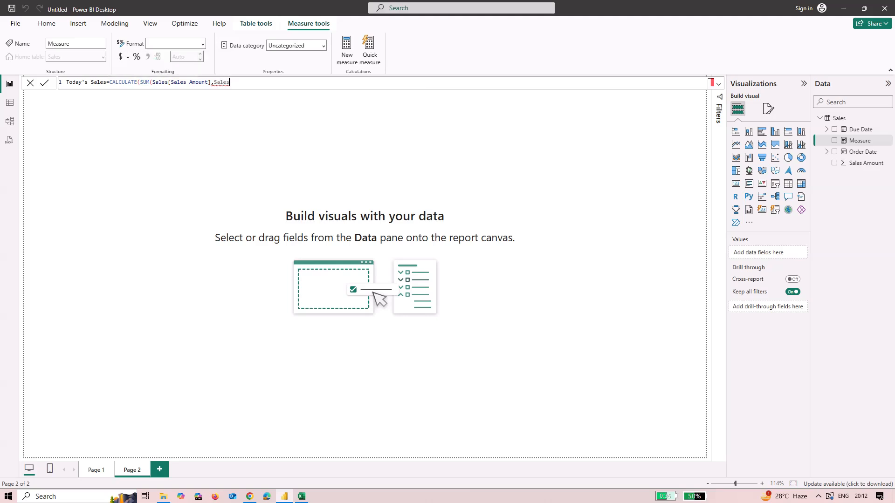
{"action": "type", "text": "["}
{"action": "key", "text": "Caps_Lock"}
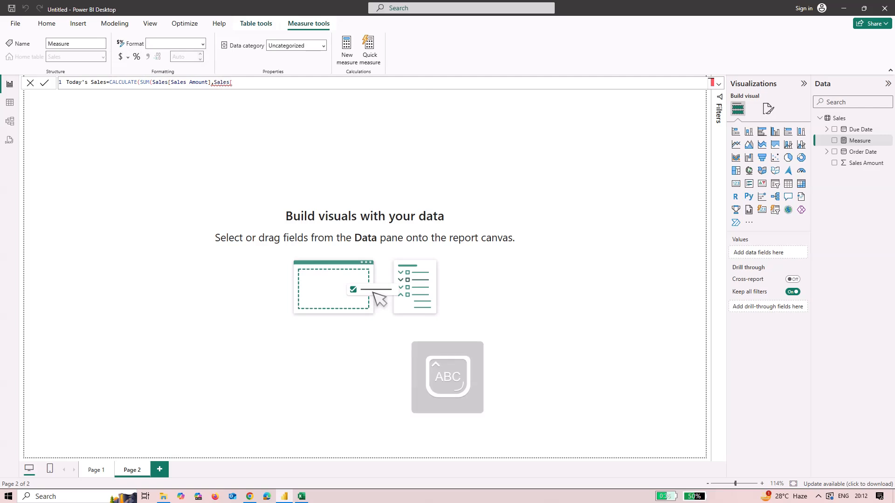
{"action": "type", "text": "O"}
{"action": "key", "text": "Caps_Lock"}
{"action": "type", "text": "rde"}
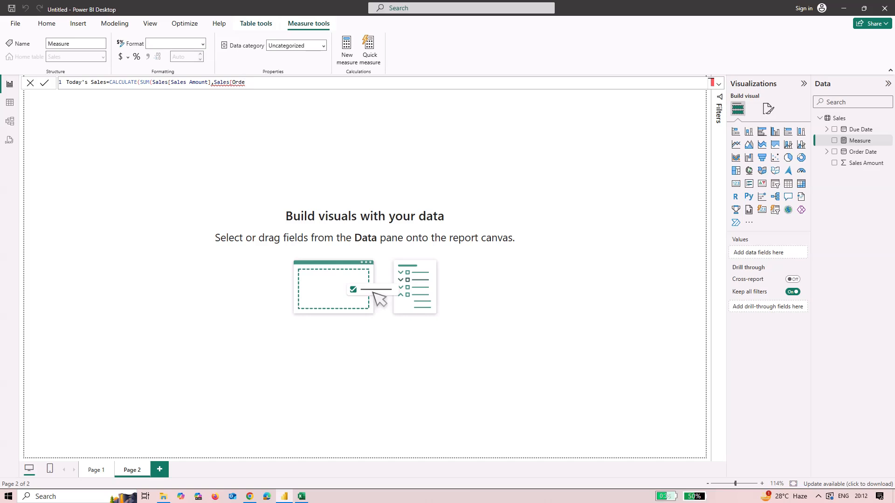
{"action": "type", "text": "r"}
{"action": "key", "text": "Caps_Lock"}
{"action": "type", "text": "D"}
{"action": "key", "text": "Caps_Lock"}
{"action": "type", "text": "a"}
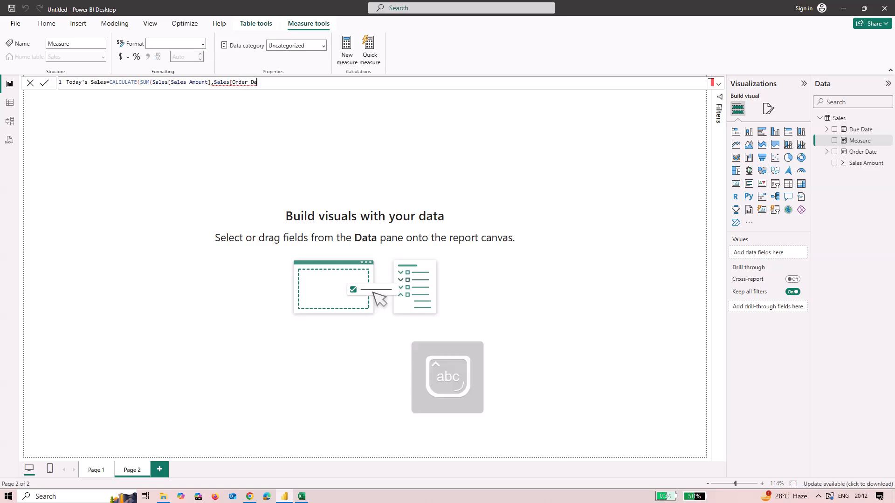
{"action": "type", "text": "te"}
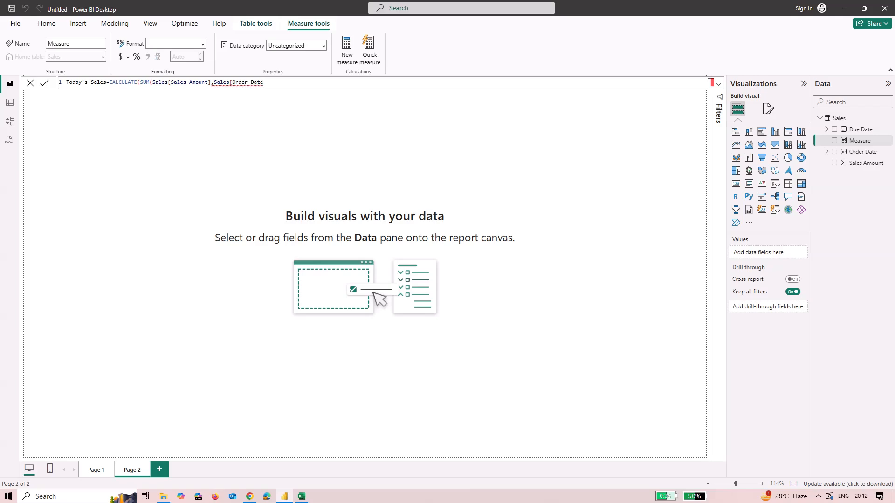
{"action": "type", "text": "]="}
Complete the filter condition with the TODAY() function and close the formula's brackets
{"action": "key", "text": "Caps_Lock"}
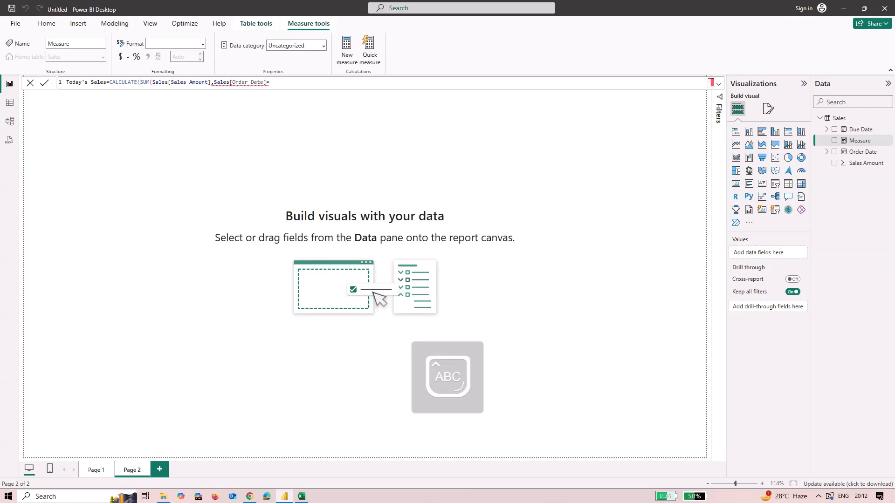
{"action": "type", "text": "T"}
{"action": "key", "text": "Caps_Lock"}
{"action": "type", "text": "od"}
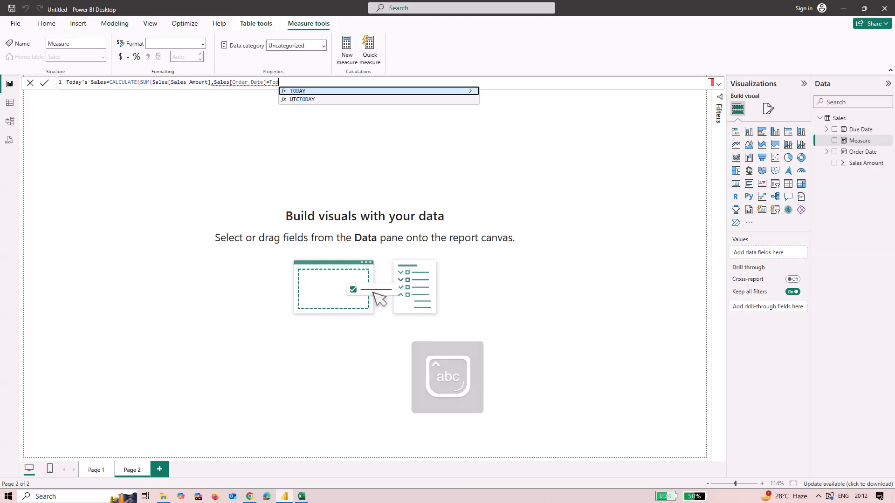
{"action": "key", "text": "Tab"}
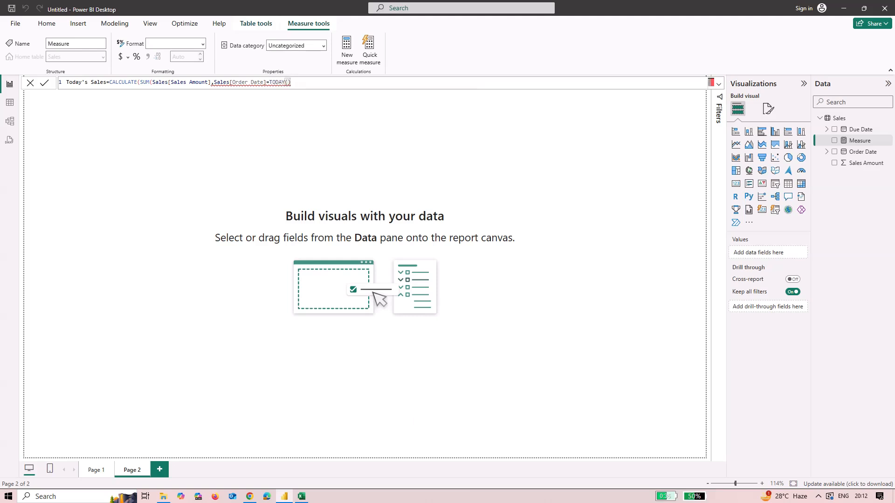
{"action": "type", "text": "))"}
Correct the parentheses so SUM closes after Sales[Sales Amount], remove the extra bracket, and commit the Today's Sales measure
{"action": "left_click", "coordinate": [232, 82]}
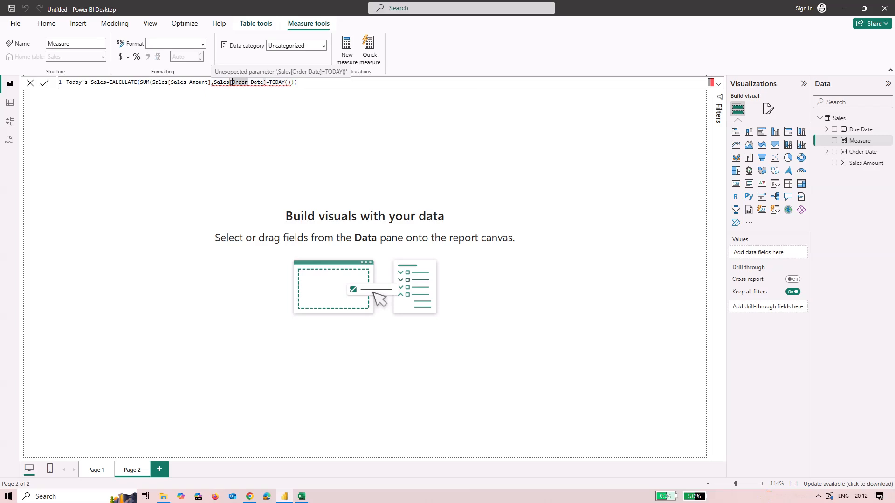
{"action": "left_click", "coordinate": [211, 82]}
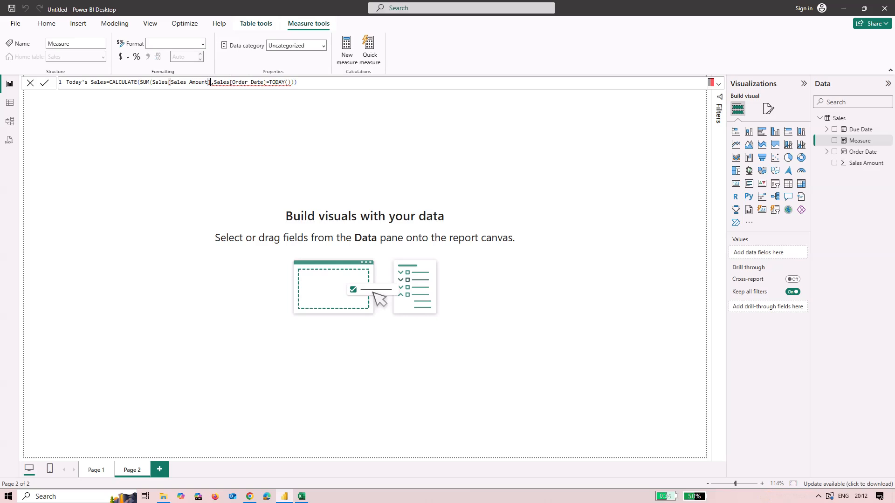
{"action": "type", "text": ")"}
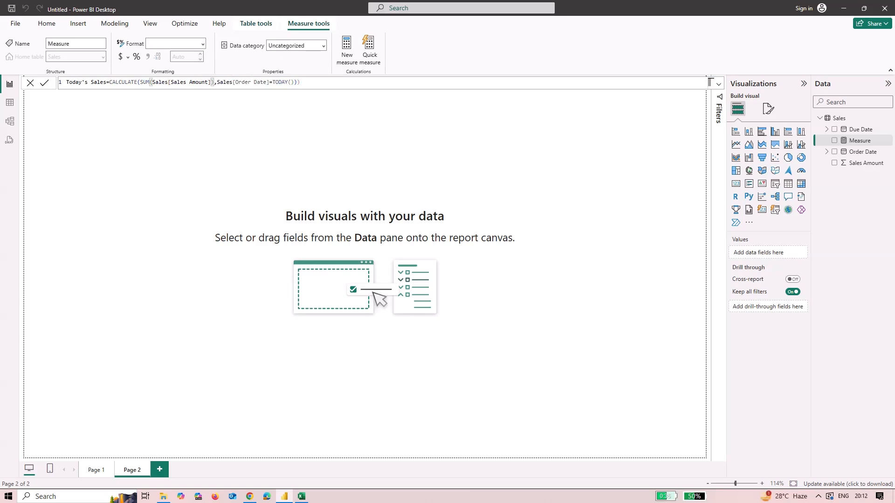
{"action": "left_click", "coordinate": [298, 83]}
{"action": "key", "text": "BackSpace"}
{"action": "key", "text": "Return"}
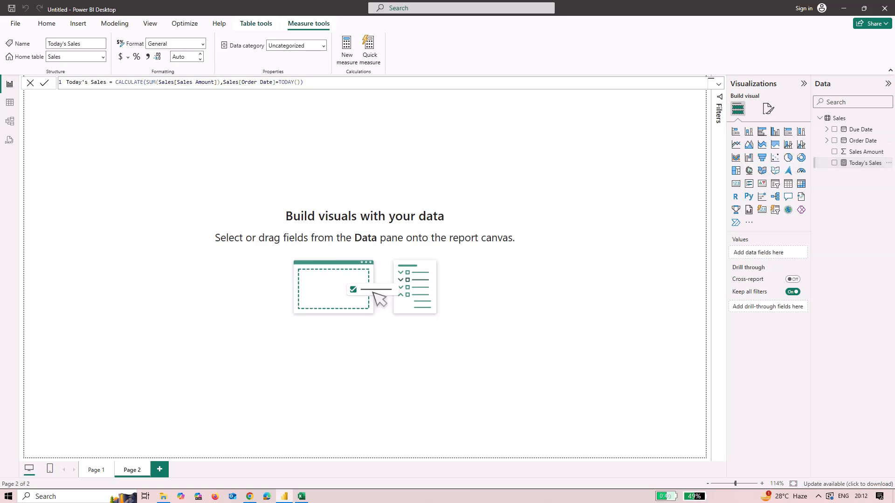
Create a column chart of the Today's Sales measure, moved to the middle of the report canvas
{"action": "left_click", "coordinate": [834, 163]}
{"action": "left_click", "coordinate": [834, 164]}
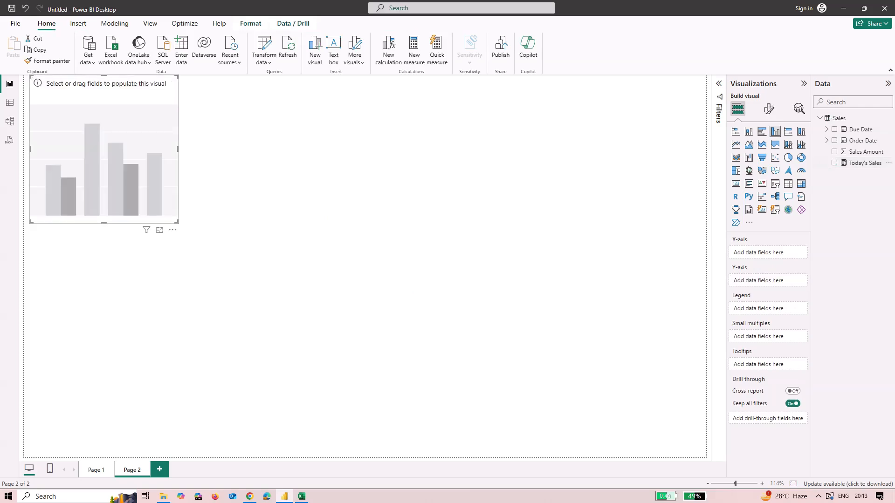
{"action": "left_click_drag", "start_coordinate": [104, 150], "coordinate": [351, 218]}
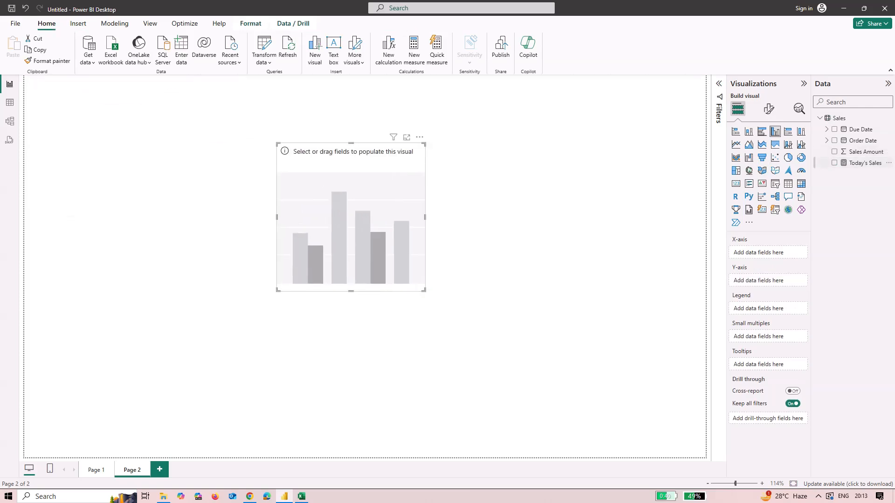
{"action": "left_click", "coordinate": [835, 163]}
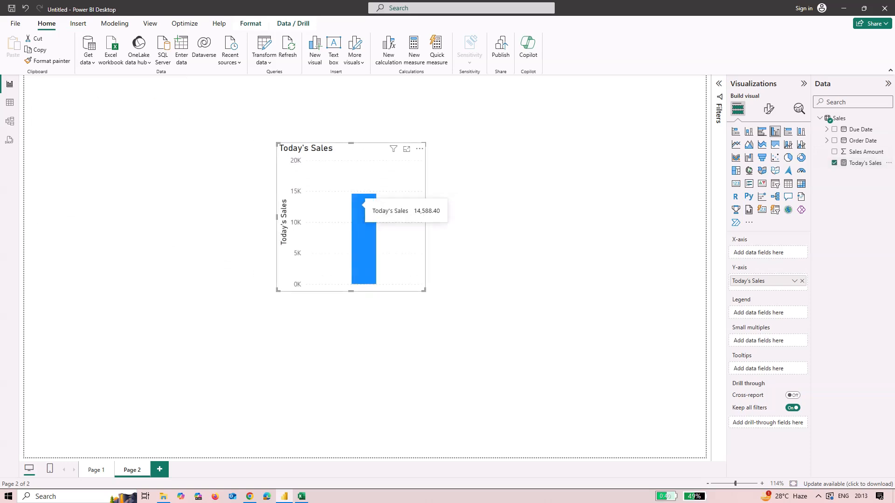
Switch to Excel and filter the Order Date column to show only 2025-02-19
{"action": "left_click", "coordinate": [302, 496]}
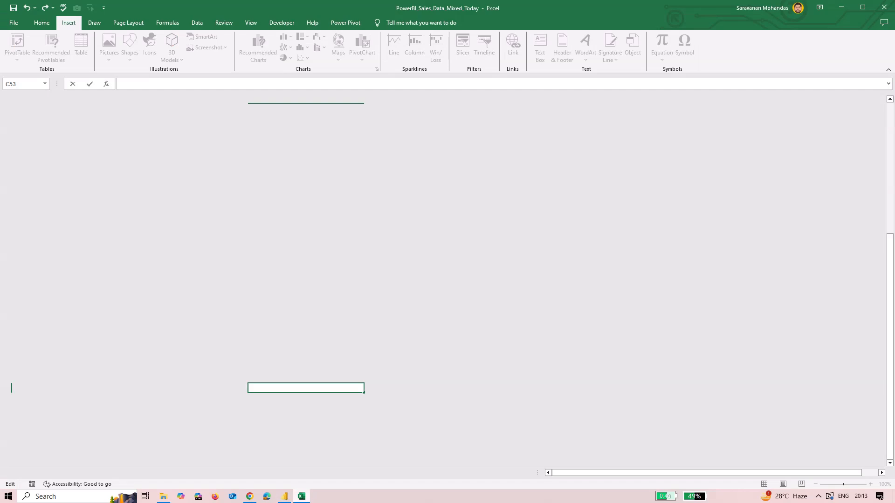
{"action": "scroll", "coordinate": [447, 279], "scroll_direction": "up", "scroll_amount": 8}
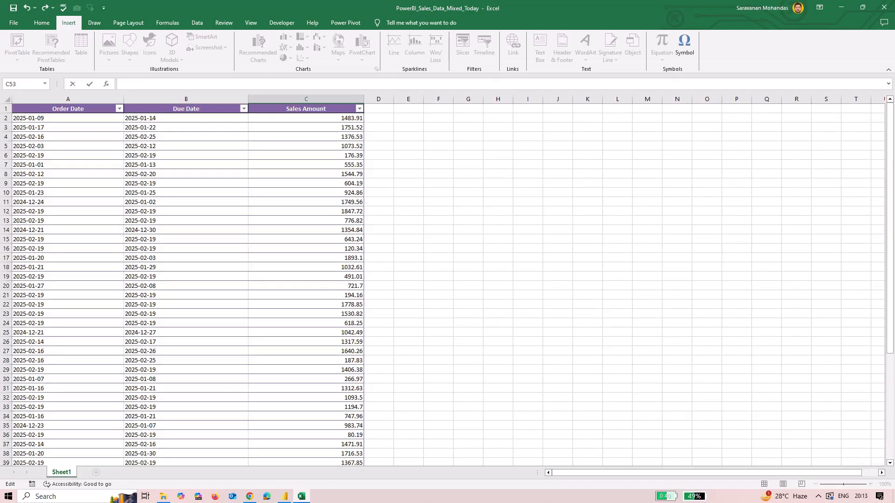
{"action": "left_click", "coordinate": [68, 118]}
{"action": "left_click", "coordinate": [120, 109]}
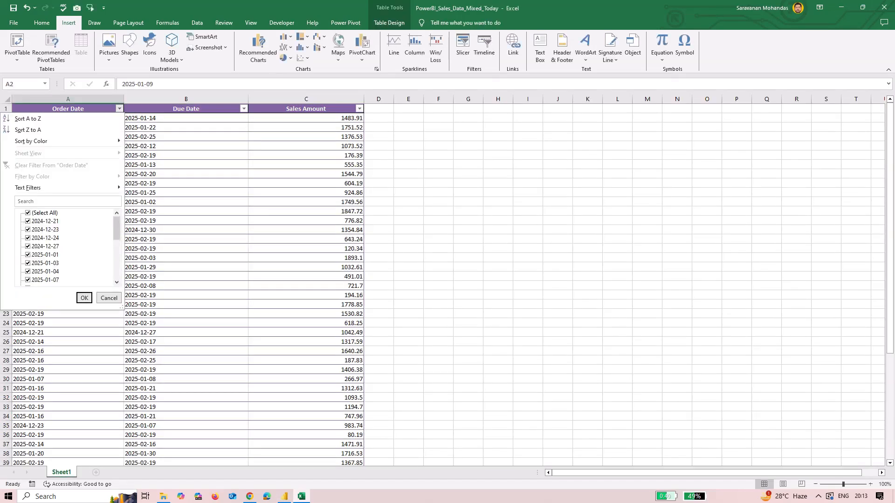
{"action": "left_click", "coordinate": [28, 213]}
{"action": "scroll", "coordinate": [44, 247], "scroll_direction": "down", "scroll_amount": 5}
{"action": "scroll", "coordinate": [45, 247], "scroll_direction": "up", "scroll_amount": 5}
{"action": "scroll", "coordinate": [65, 247], "scroll_direction": "down", "scroll_amount": 5}
{"action": "left_click", "coordinate": [45, 279]}
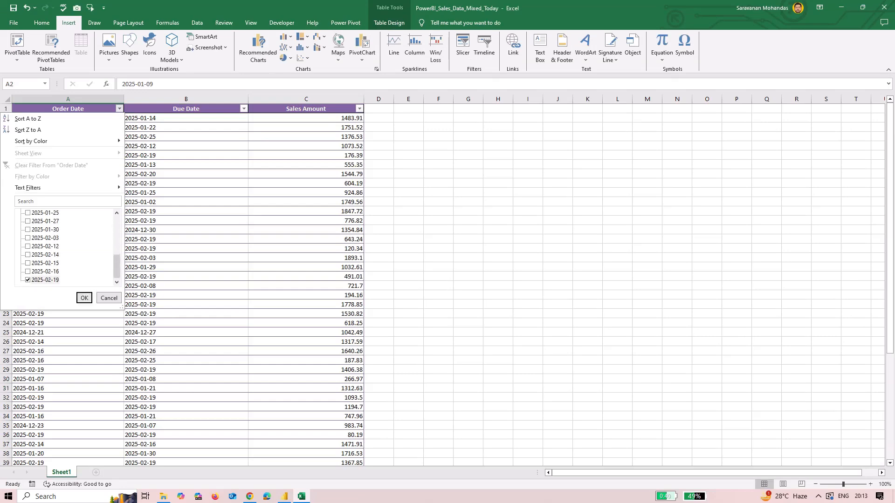
{"action": "left_click", "coordinate": [84, 298]}
{"action": "double_click", "coordinate": [438, 145]}
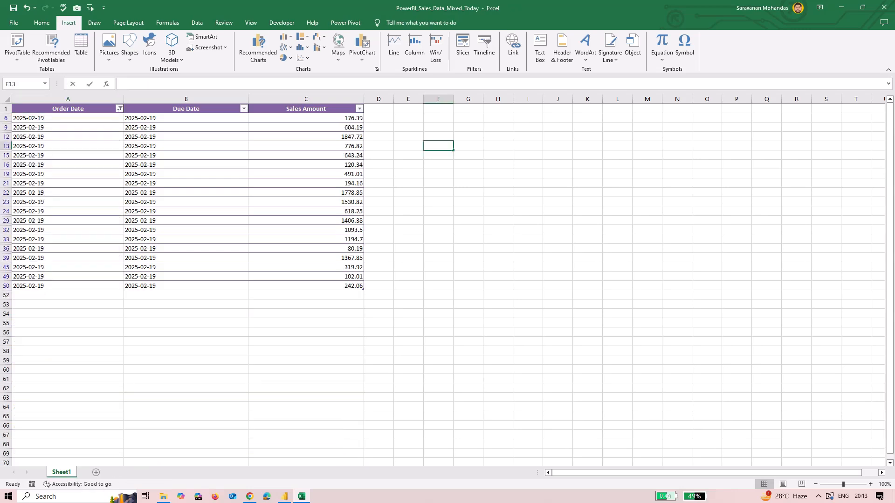
{"action": "type", "text": "=s"}
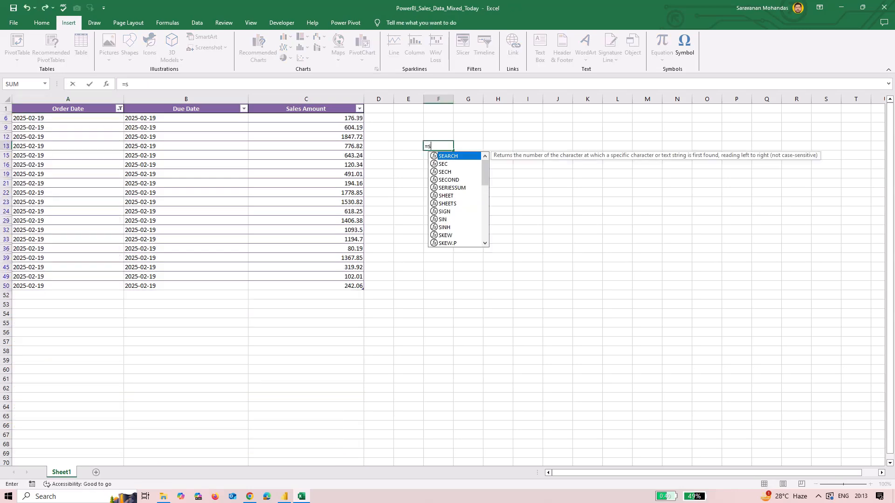
{"action": "key", "text": "Caps_Lock"}
{"action": "key", "text": "BackSpace"}
{"action": "type", "text": "S"}
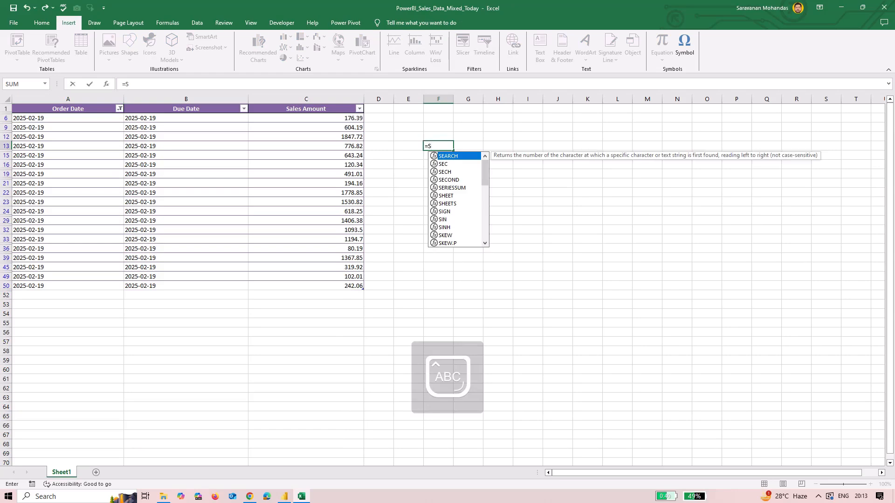
{"action": "type", "text": "UBTOT"}
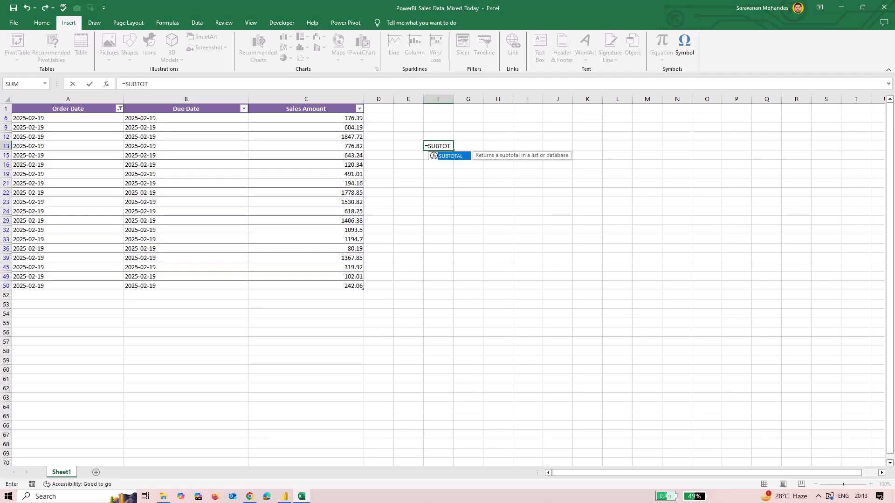
{"action": "key", "text": "Return"}
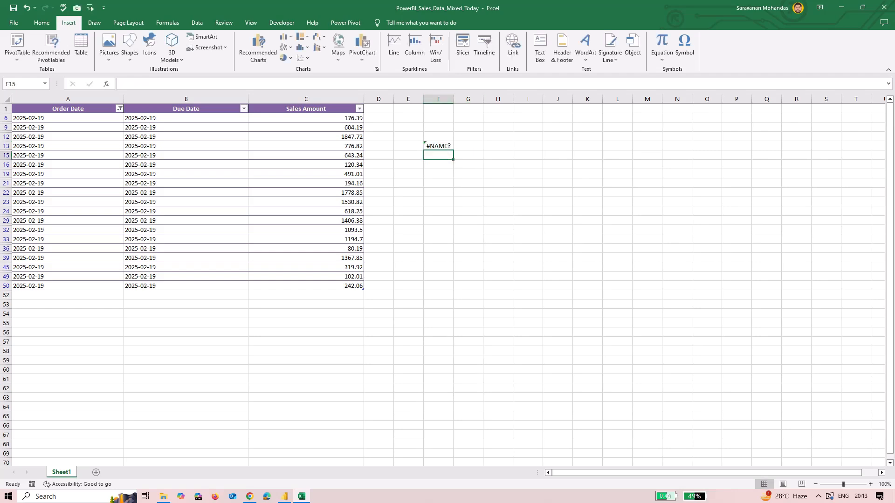
{"action": "key", "text": "Up"}
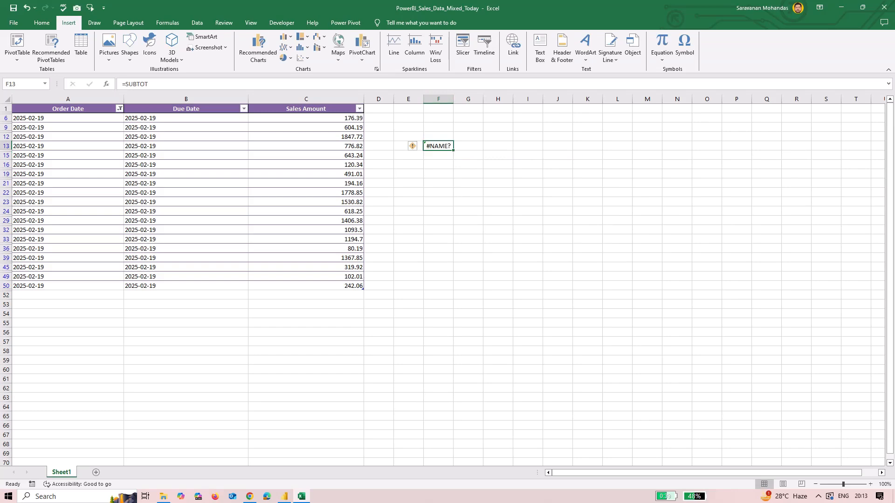
{"action": "key", "text": "F2"}
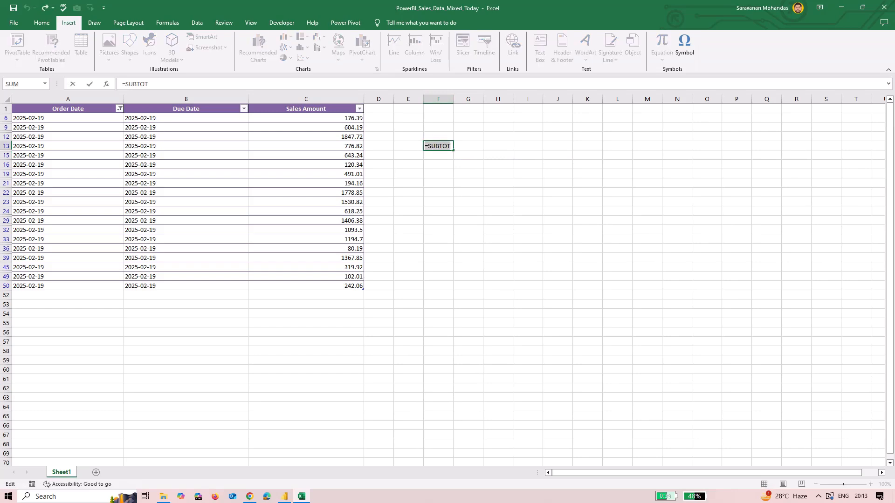
{"action": "key", "text": "BackSpace"}
Widen column F of the worksheet
{"action": "left_click", "coordinate": [438, 99]}
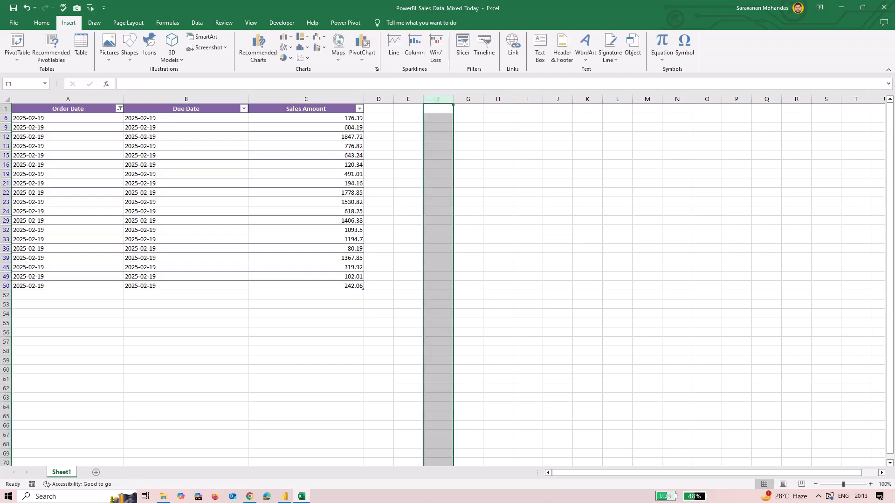
{"action": "left_click_drag", "start_coordinate": [453, 98], "coordinate": [614, 99]}
Enter a SUBTOTAL formula with function 109 over C6:C50 in cell F6 to total the visible Sales Amount values
{"action": "double_click", "coordinate": [518, 118]}
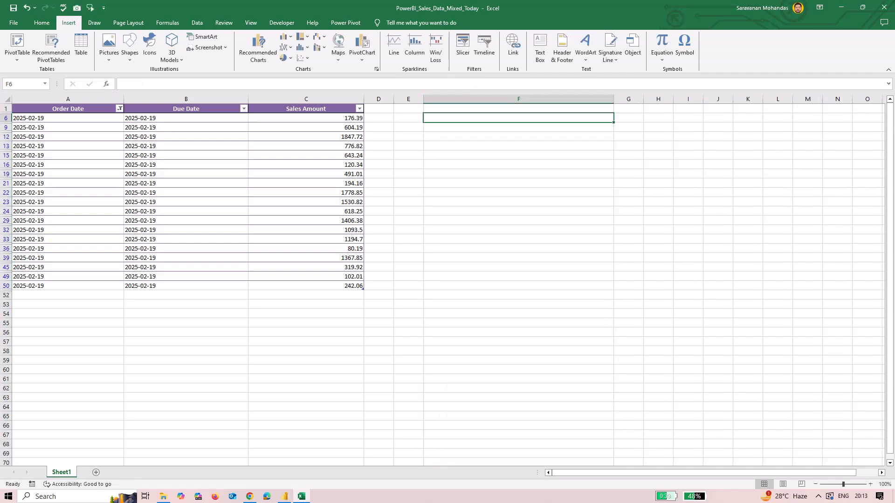
{"action": "type", "text": "=S"}
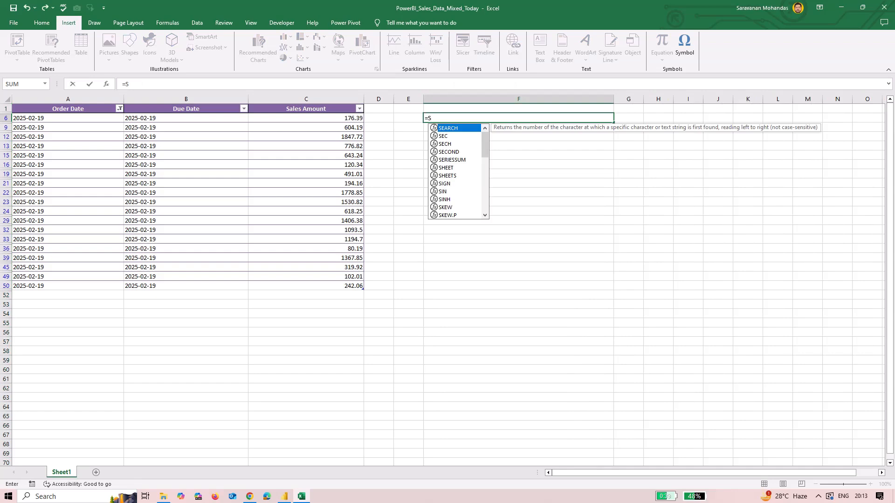
{"action": "type", "text": "UBTOTAL"}
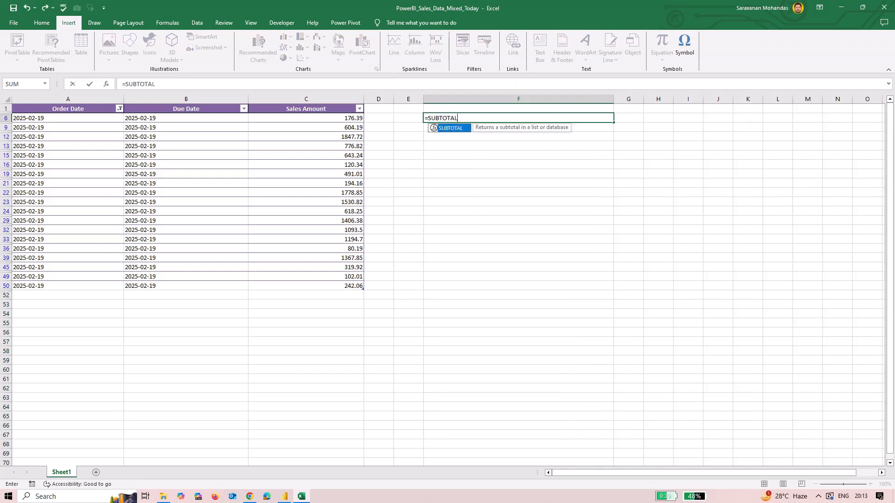
{"action": "type", "text": "(10"}
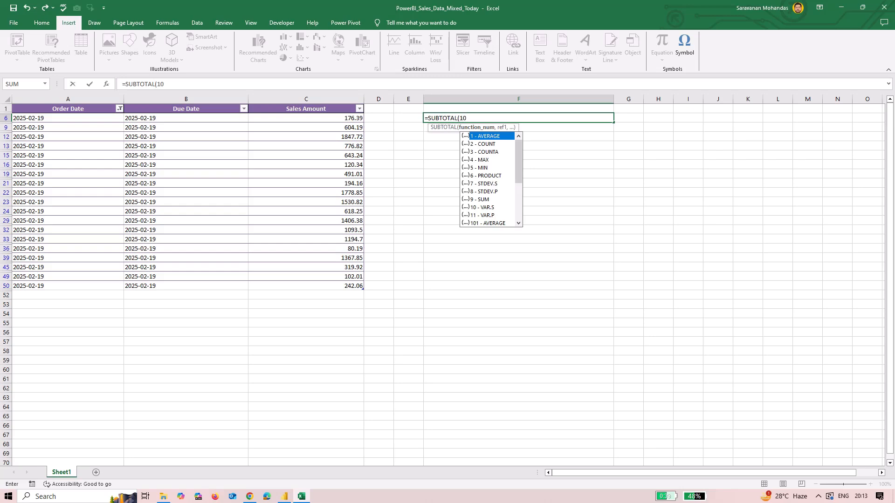
{"action": "type", "text": "9,"}
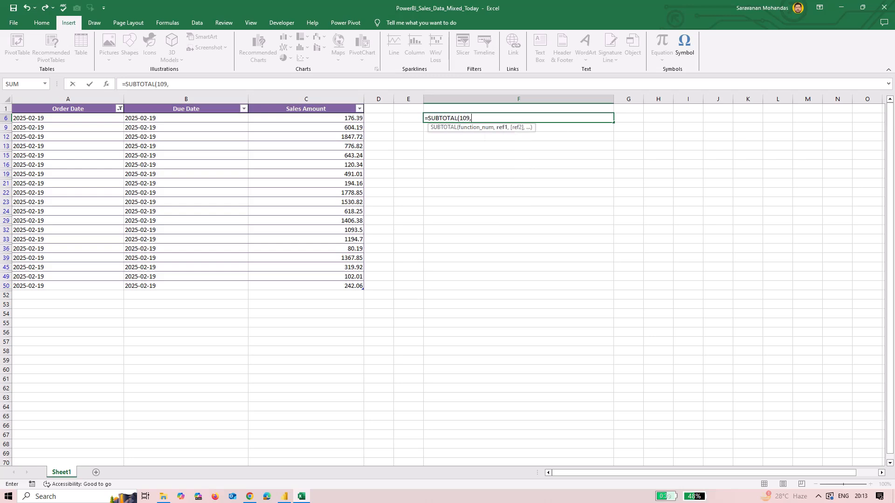
{"action": "left_click_drag", "start_coordinate": [354, 117], "coordinate": [363, 291]}
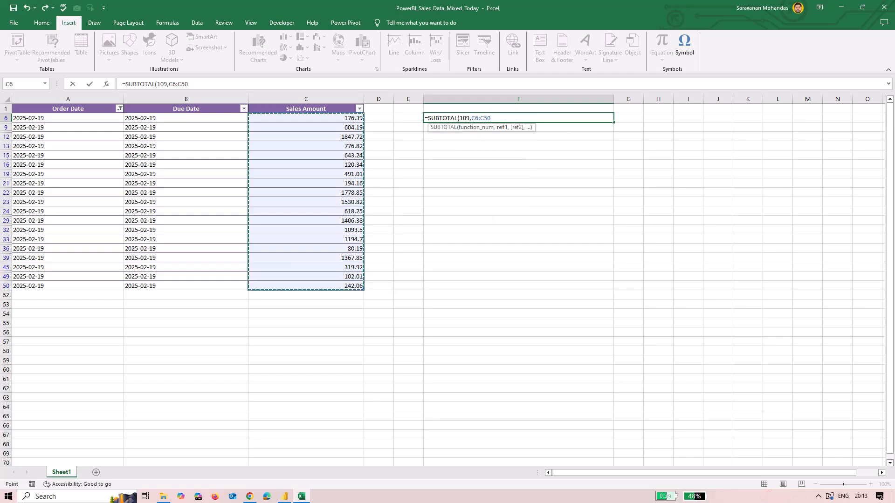
{"action": "key", "text": "Return"}
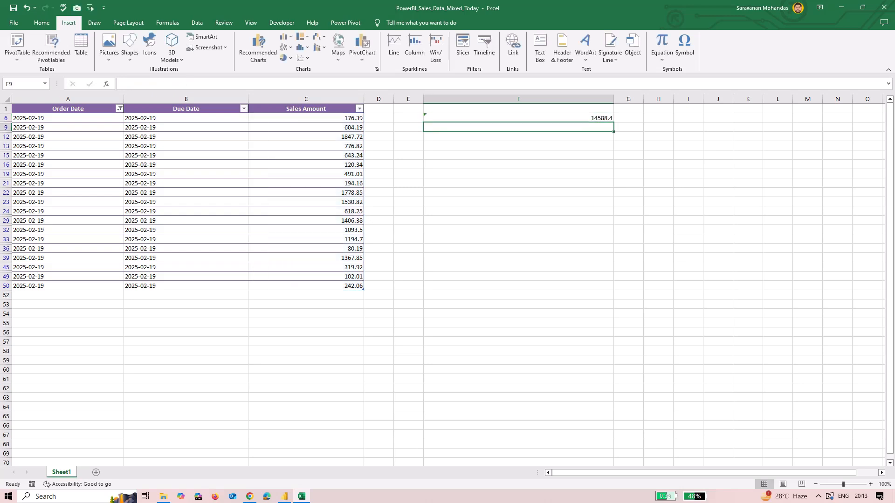
{"action": "key", "text": "Up"}
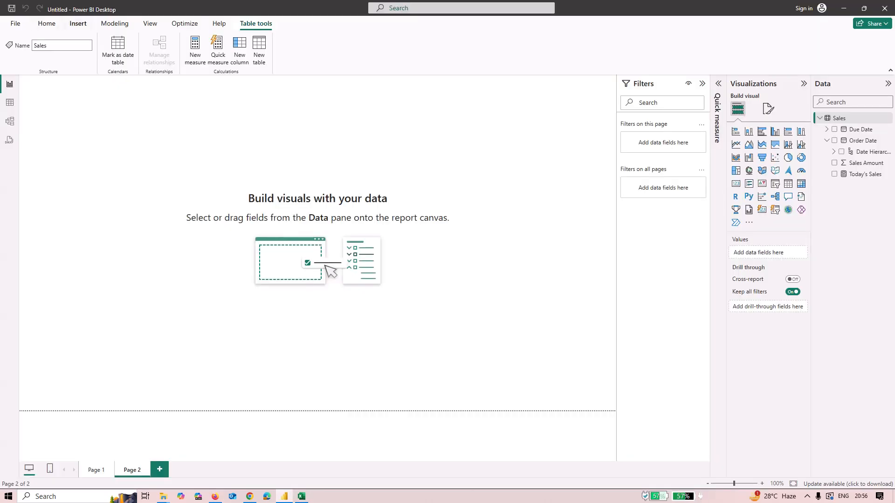
Back in Power BI, create a new calculated column and name it DUE TODAY
{"action": "left_click", "coordinate": [78, 23]}
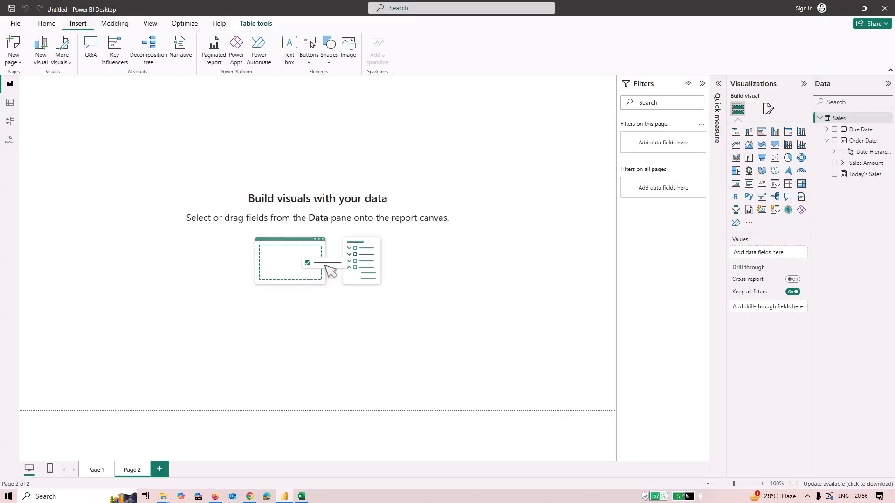
{"action": "left_click", "coordinate": [115, 23]}
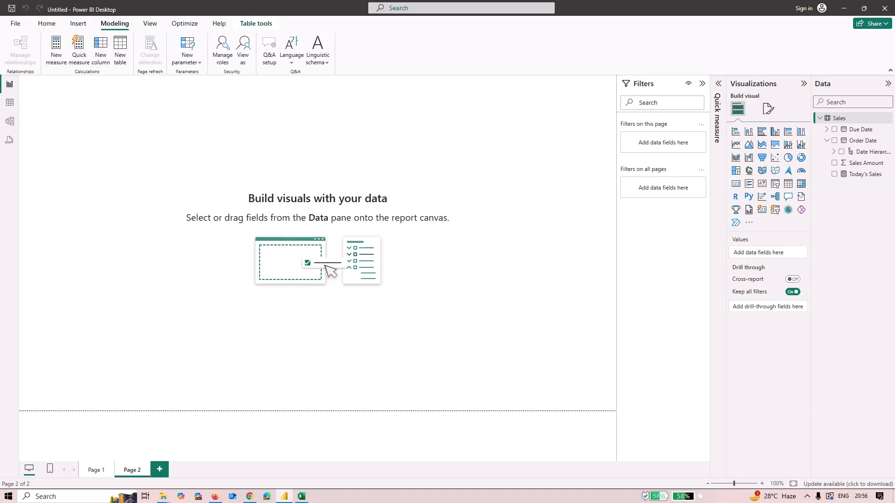
{"action": "left_click", "coordinate": [101, 50]}
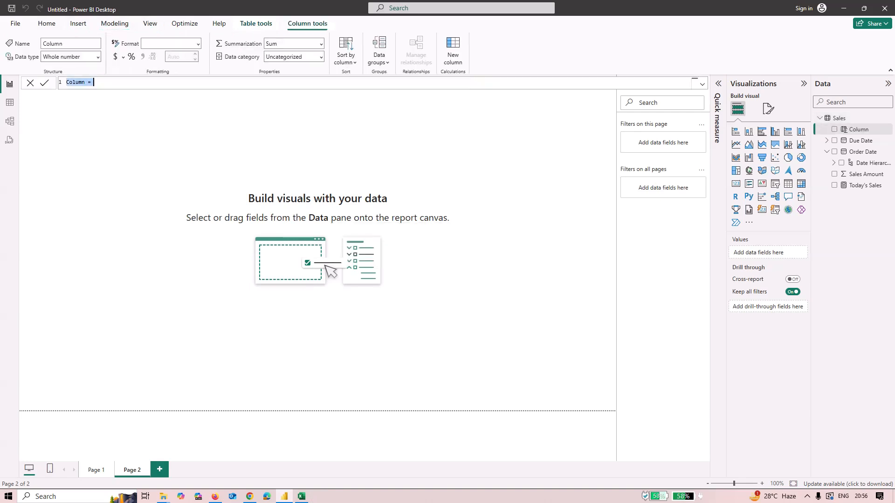
{"action": "double_click", "coordinate": [95, 82]}
{"action": "key", "text": "ctrl+a"}
{"action": "key", "text": "BackSpace"}
{"action": "type", "text": "d"}
{"action": "key", "text": "Caps_Lock"}
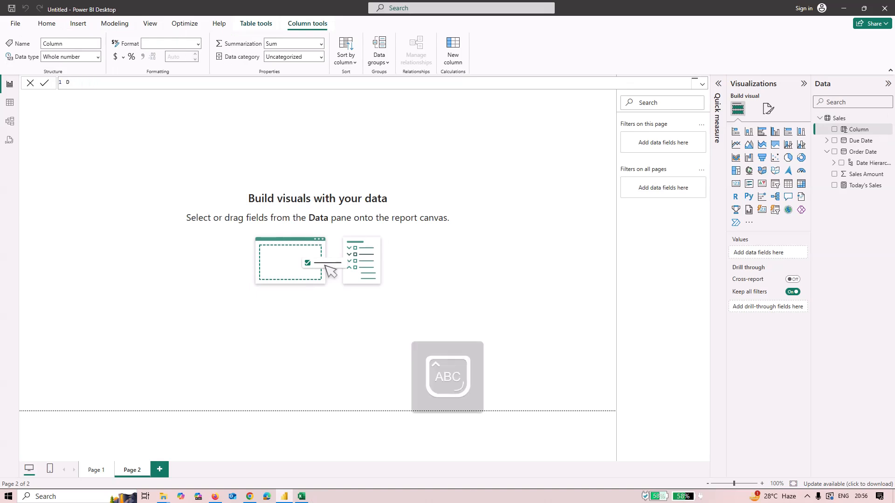
{"action": "type", "text": "UE TODA"}
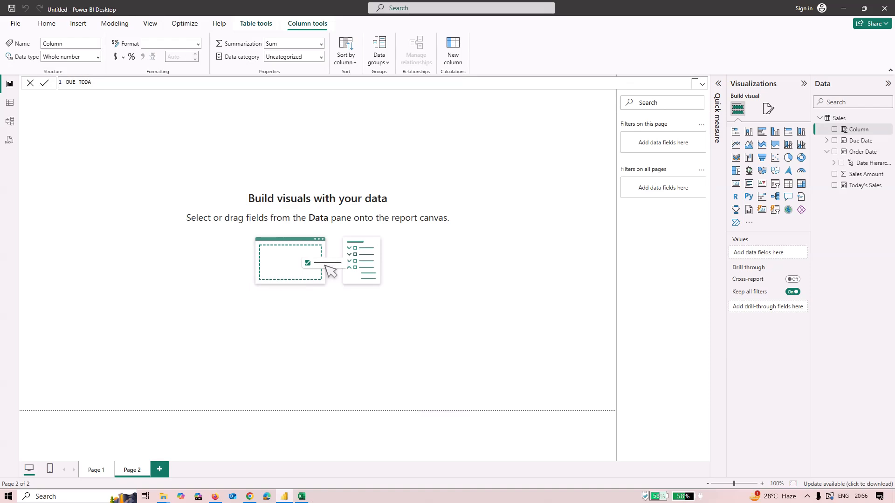
{"action": "type", "text": "Y="}
{"action": "key", "text": "Caps_Lock"}
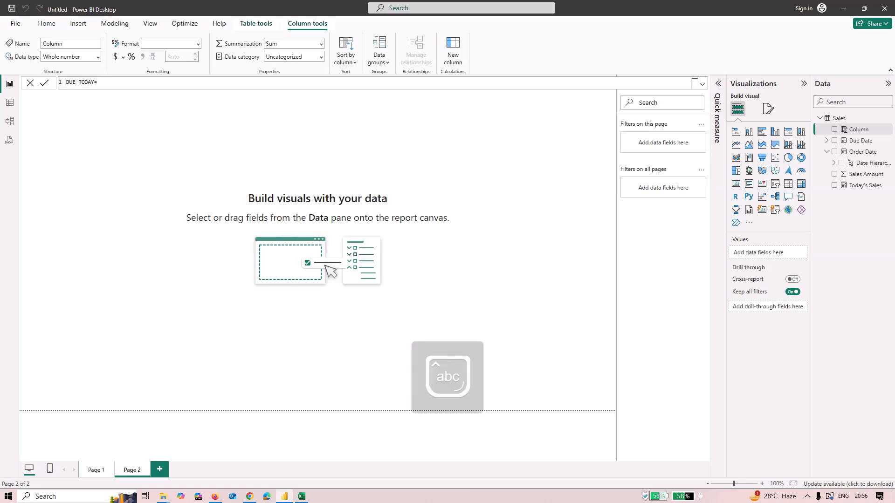
Write the formula IF(Sales[Due Date]=TODAY(),"Due Today","Not Due") for the column
{"action": "type", "text": "i"}
{"action": "key", "text": "BackSpace"}
{"action": "type", "text": "IF(S"}
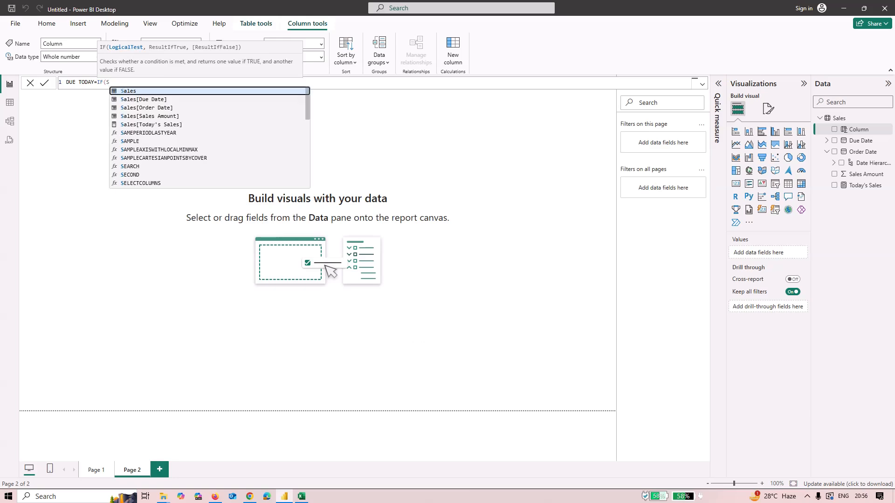
{"action": "key", "text": "Down"}
{"action": "key", "text": "Tab"}
{"action": "type", "text": "="}
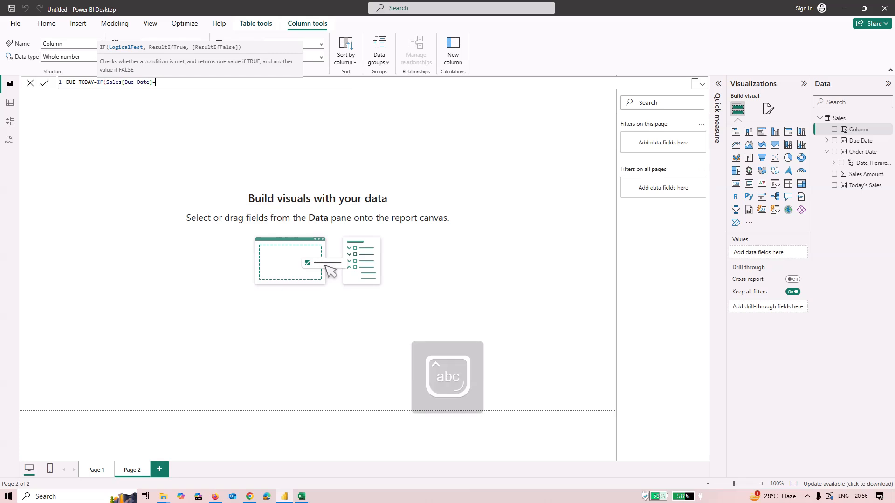
{"action": "type", "text": "Today"}
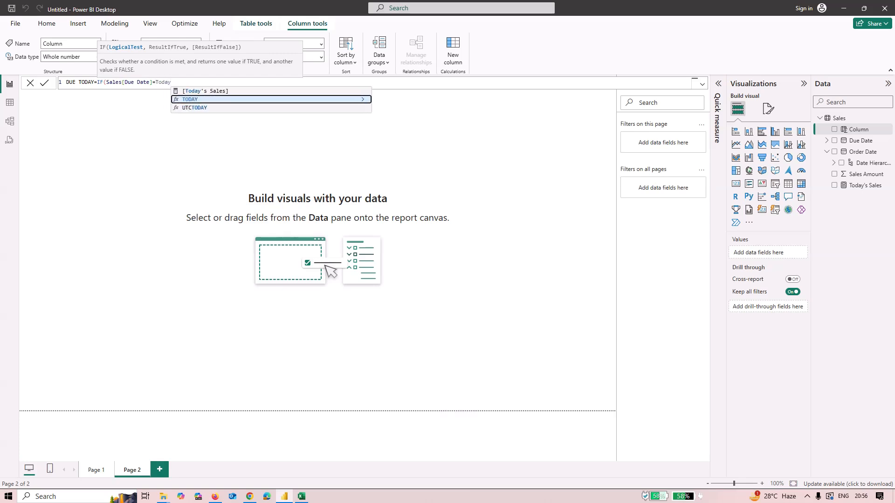
{"action": "key", "text": "Tab"}
{"action": "type", "text": ","}
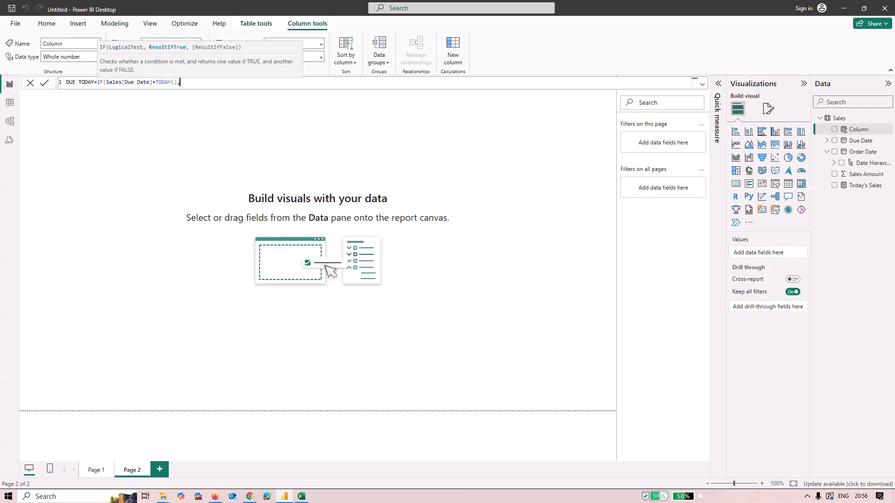
{"action": "type", "text": "\"Due "}
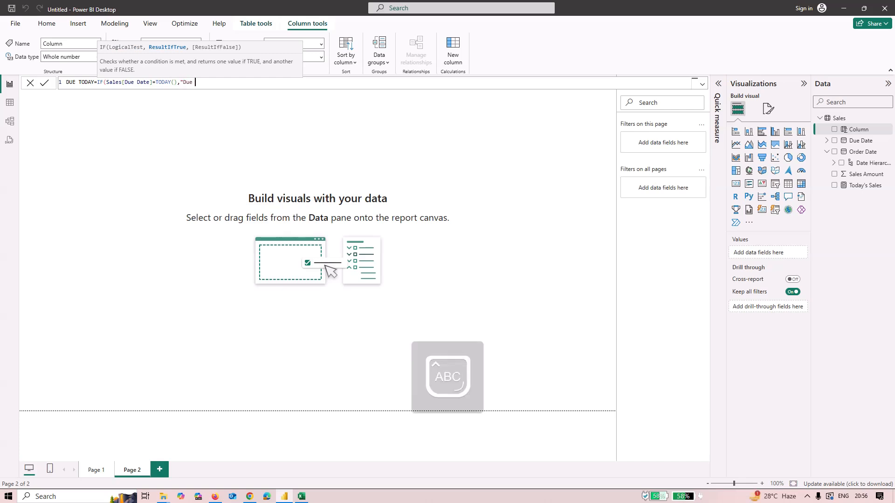
{"action": "type", "text": "Today"}
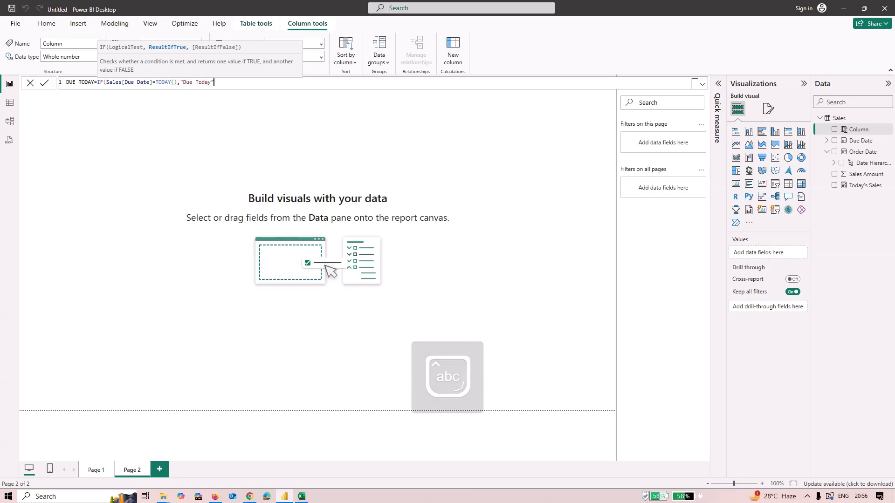
{"action": "type", "text": "\",\"Not "}
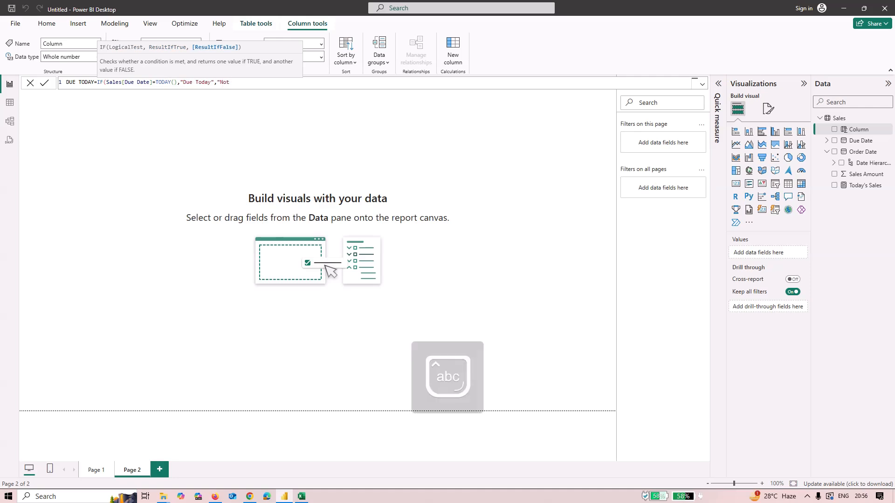
{"action": "type", "text": "Due\")"}
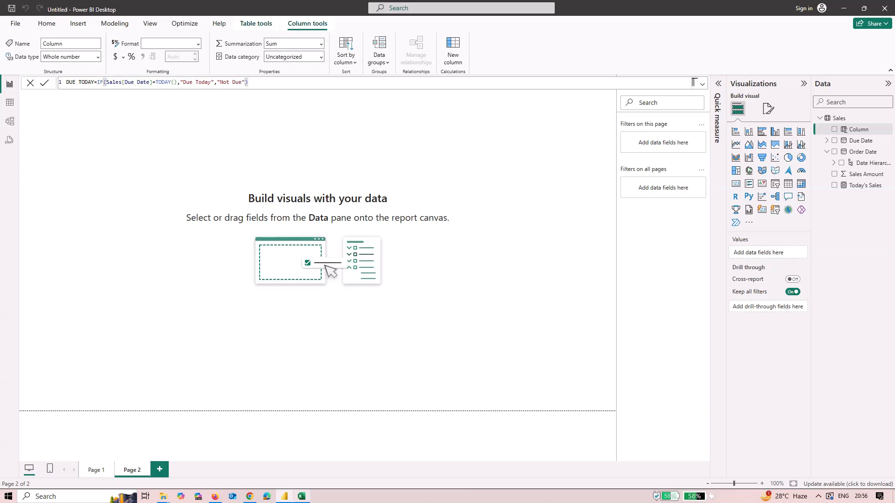
Copy the warning symbol from Excel cell F23 and paste it before Due Today in the column formula
{"action": "left_click", "coordinate": [327, 443]}
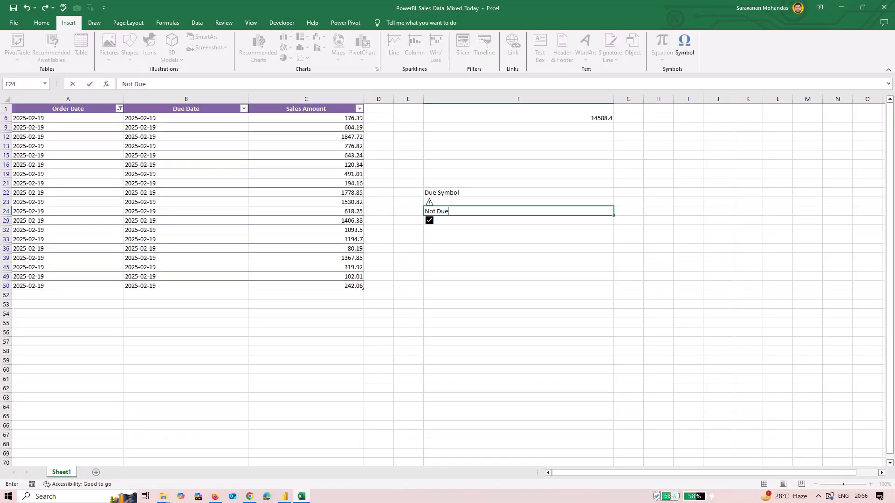
{"action": "left_click", "coordinate": [519, 202]}
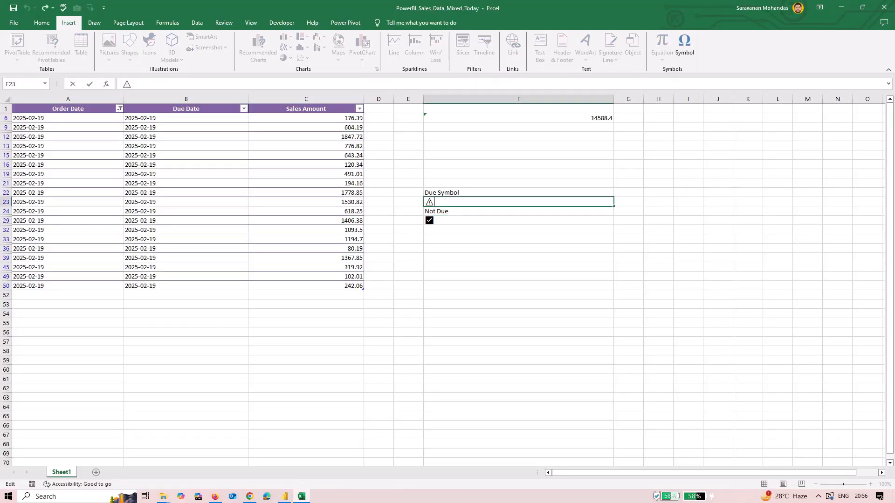
{"action": "key", "text": "shift+Left"}
{"action": "key", "text": "ctrl+c"}
{"action": "key", "text": "alt+Tab"}
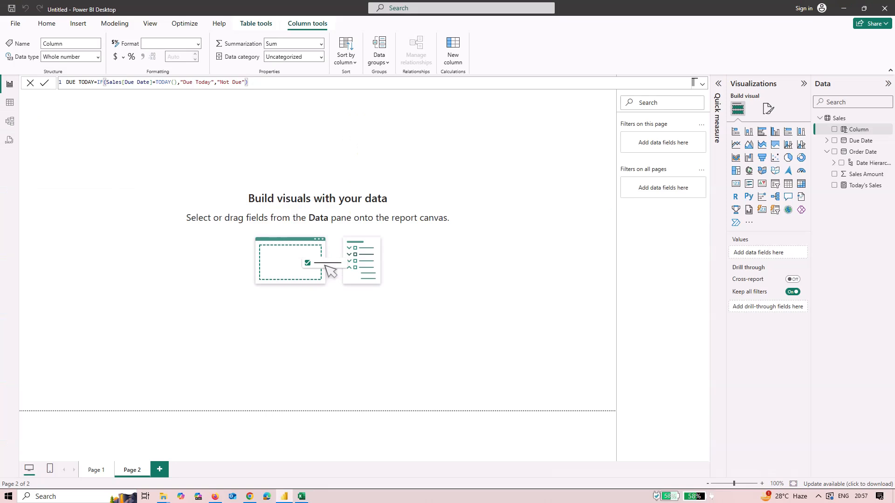
{"action": "left_click", "coordinate": [183, 83]}
{"action": "key", "text": "ctrl+v"}
Copy the check-mark symbol from Excel cell F29, paste it before Not Due, and commit the DUE TODAY column
{"action": "key", "text": "alt+Tab"}
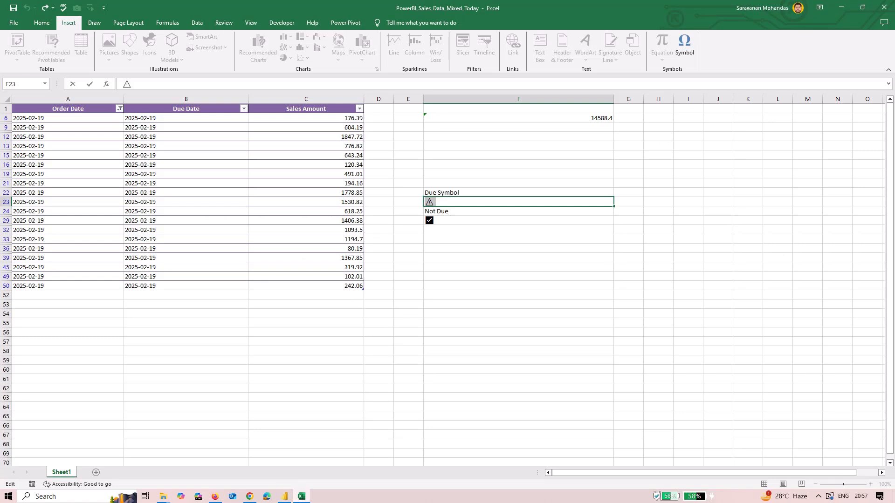
{"action": "left_click", "coordinate": [485, 220]}
{"action": "key", "text": "F2"}
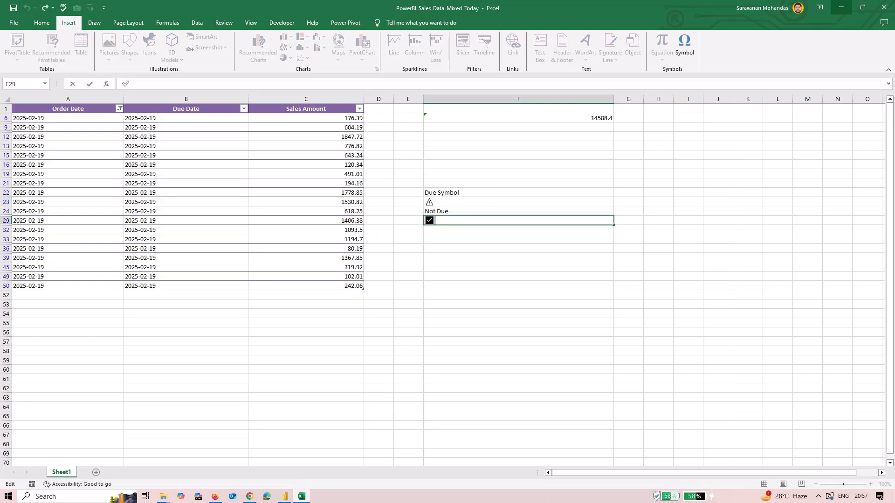
{"action": "key", "text": "alt+Tab"}
{"action": "left_click", "coordinate": [231, 82]}
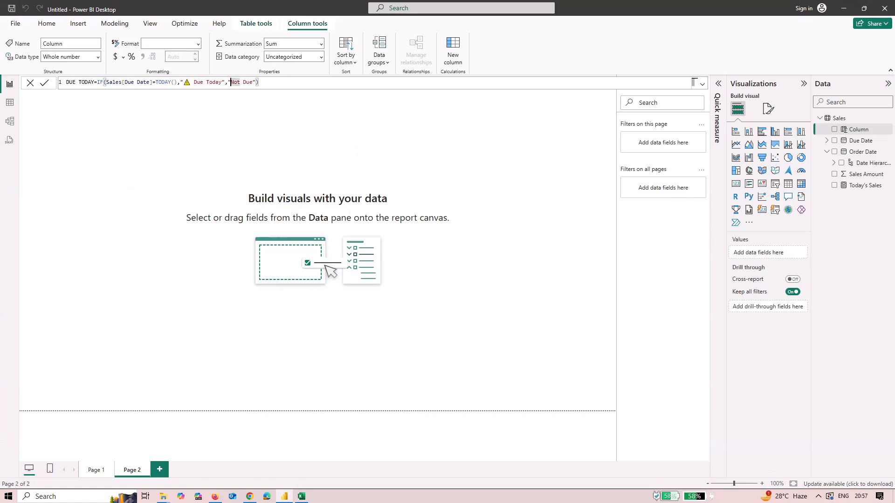
{"action": "type", "text": "✅"}
{"action": "left_click", "coordinate": [693, 83]}
{"action": "key", "text": "Return"}
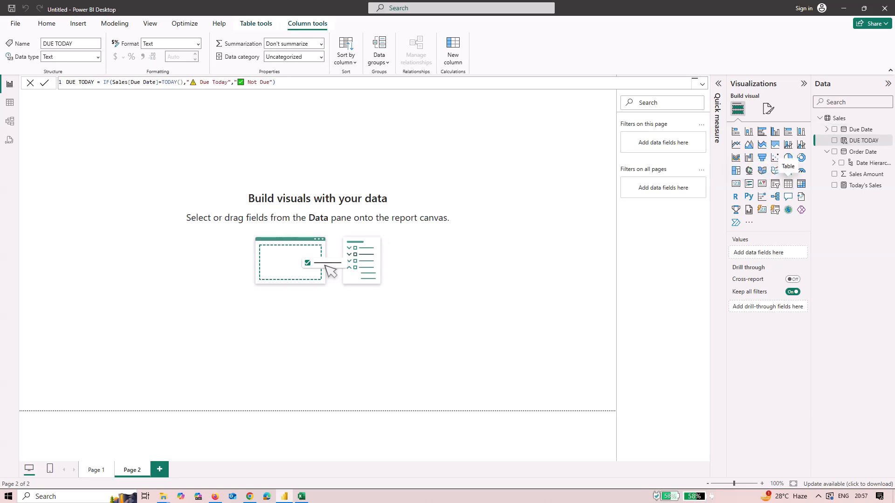
Add a table visual showing the Due Date and DUE TODAY fields
{"action": "left_click", "coordinate": [788, 183]}
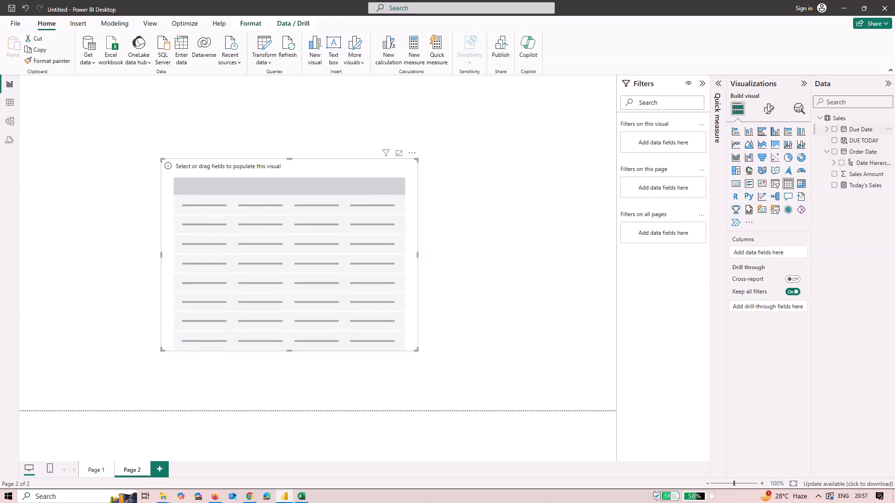
{"action": "left_click_drag", "start_coordinate": [861, 129], "coordinate": [764, 254]}
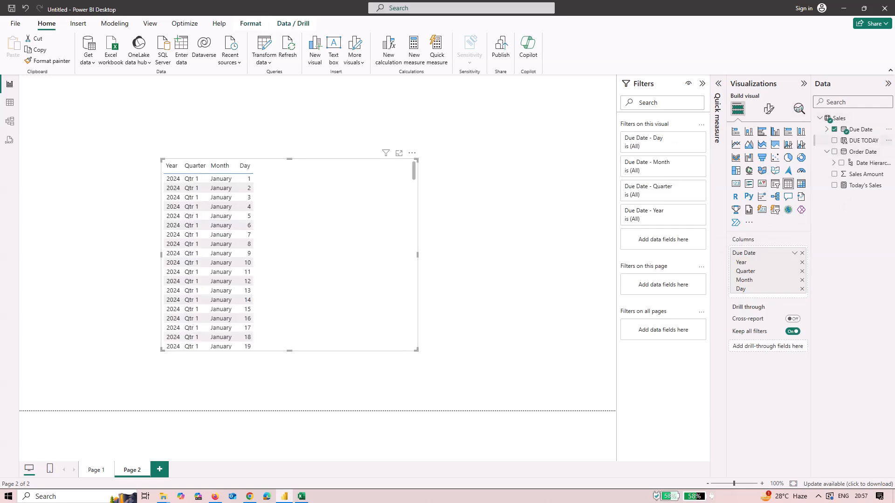
{"action": "left_click_drag", "start_coordinate": [864, 140], "coordinate": [764, 299]}
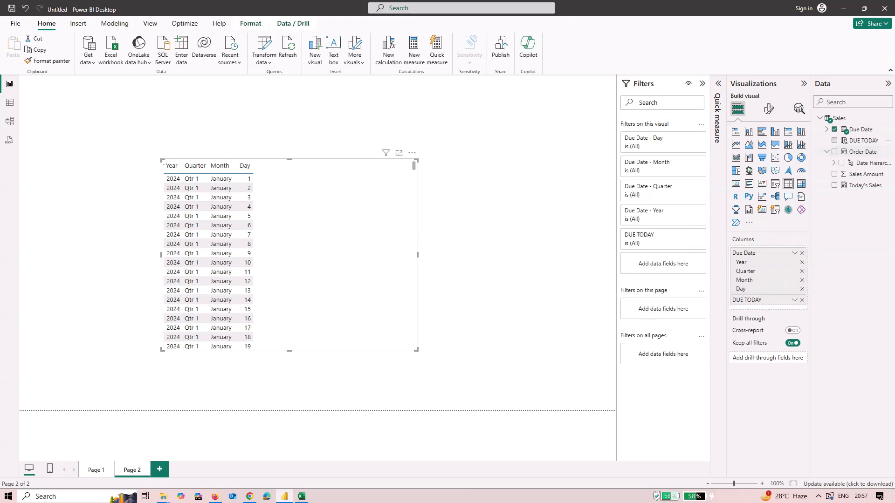
{"action": "scroll", "coordinate": [234, 261], "scroll_direction": "down", "scroll_amount": 3}
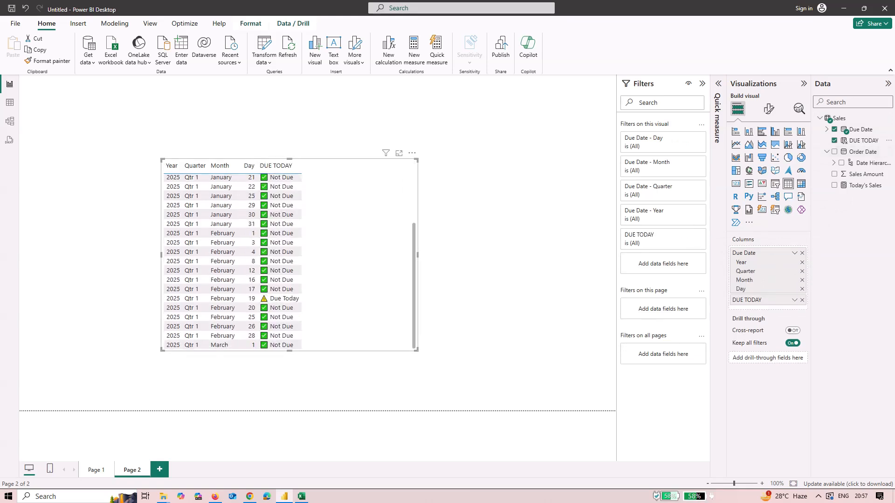
{"action": "scroll", "coordinate": [233, 261], "scroll_direction": "up", "scroll_amount": 1}
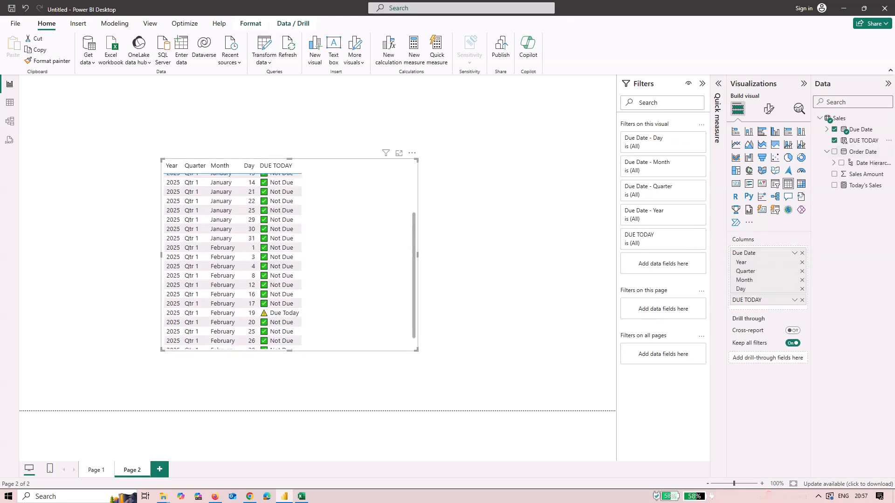
{"action": "scroll", "coordinate": [233, 261], "scroll_direction": "up", "scroll_amount": 3}
{"action": "scroll", "coordinate": [234, 261], "scroll_direction": "down", "scroll_amount": 3}
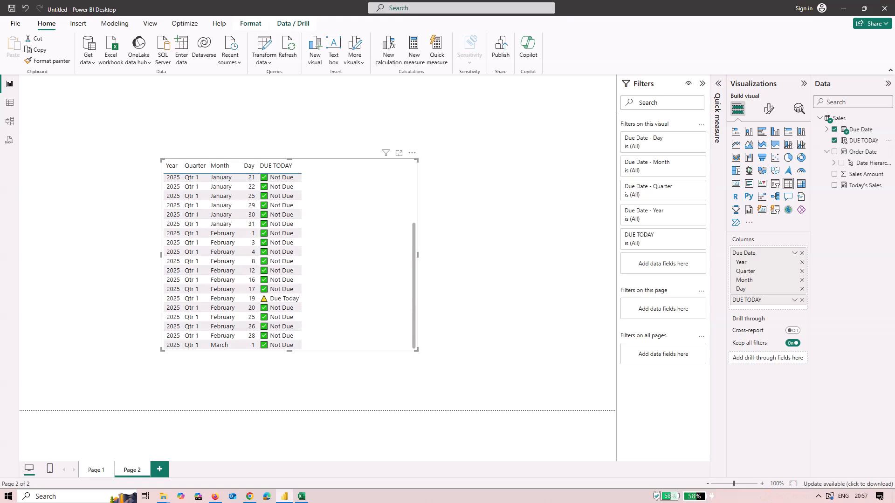
Scroll through the table visual to examine the DUE TODAY values by date
{"action": "scroll", "coordinate": [233, 307], "scroll_direction": "up", "scroll_amount": 3}
{"action": "scroll", "coordinate": [233, 308], "scroll_direction": "down", "scroll_amount": 3}
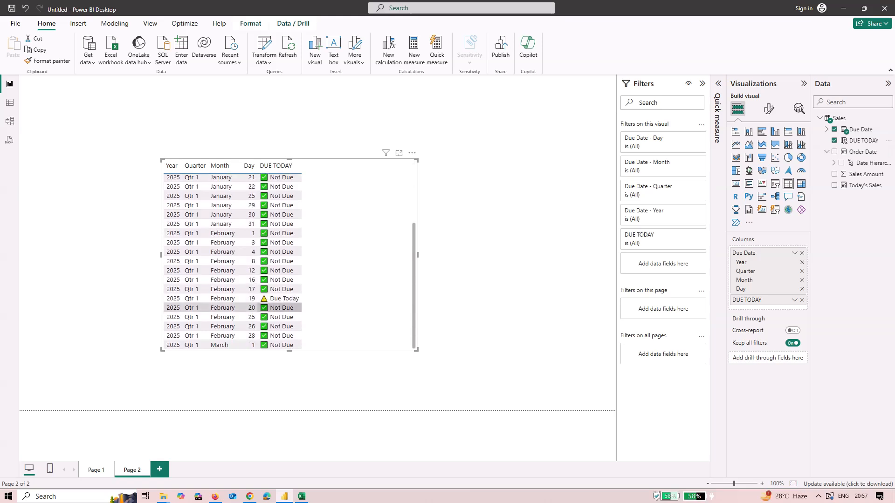
{"action": "scroll", "coordinate": [233, 308], "scroll_direction": "up", "scroll_amount": 3}
{"action": "scroll", "coordinate": [233, 298], "scroll_direction": "down", "scroll_amount": 3}
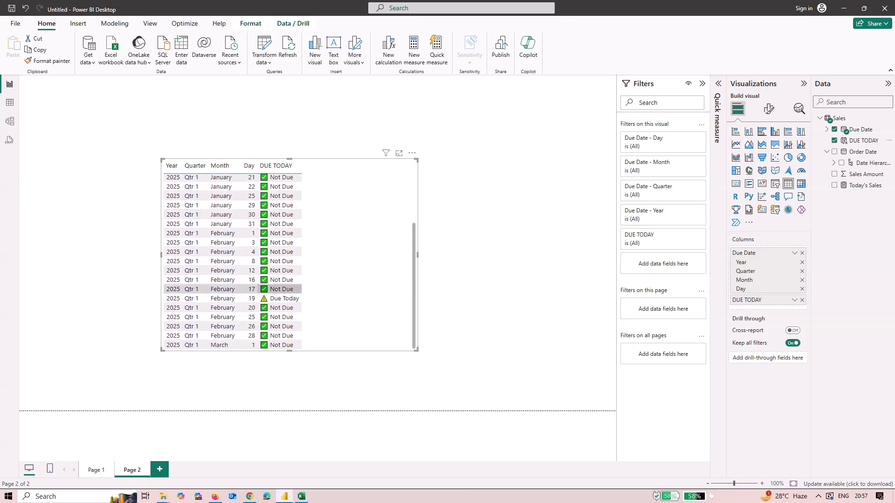
{"action": "left_click", "coordinate": [280, 299]}
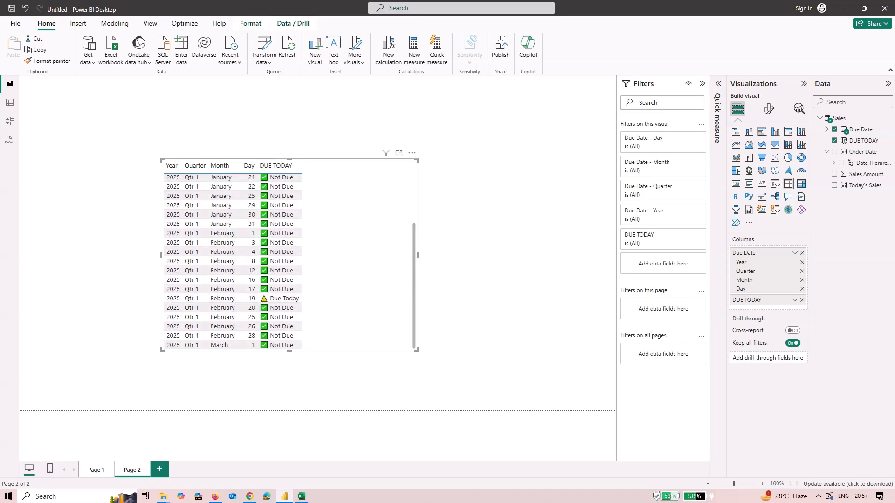
{"action": "left_click", "coordinate": [459, 298]}
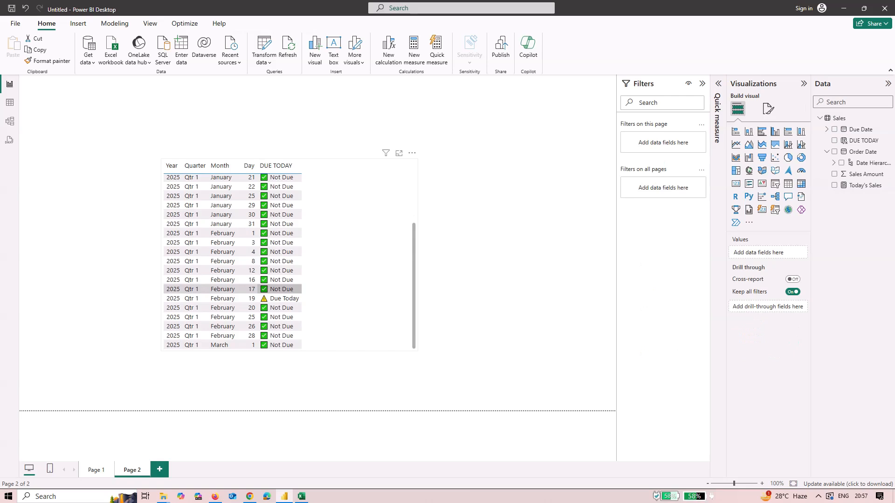
Open background color conditional formatting for the DUE TODAY field and add a rule coloring Due Today values red (#D64550)
{"action": "left_click", "coordinate": [354, 299]}
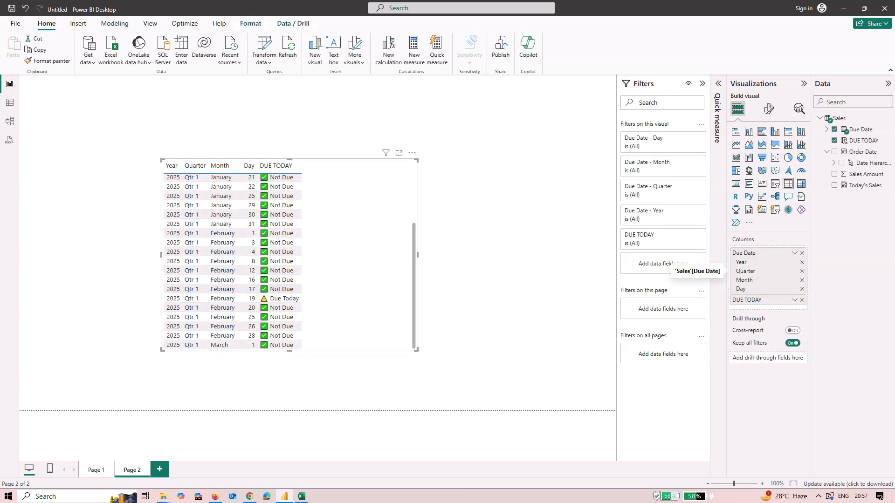
{"action": "left_click", "coordinate": [794, 300]}
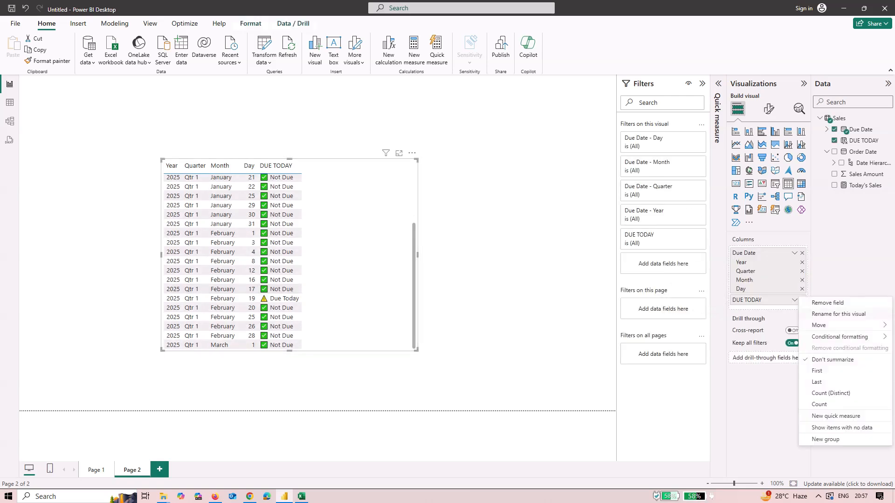
{"action": "mouse_move", "coordinate": [835, 338]}
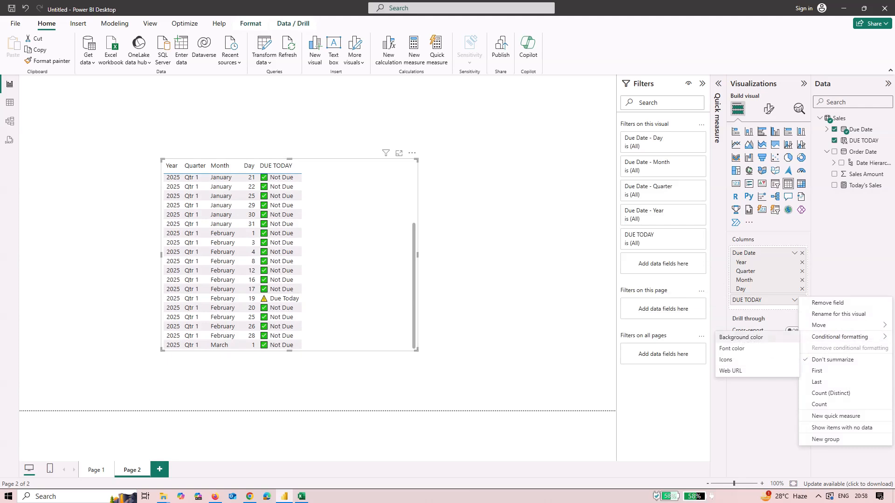
{"action": "left_click", "coordinate": [741, 337]}
{"action": "left_click", "coordinate": [289, 233]}
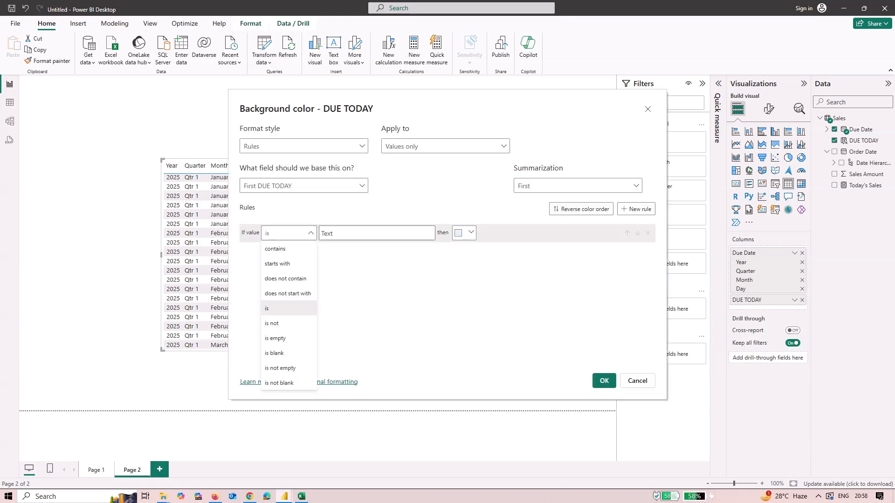
{"action": "key", "text": "Escape"}
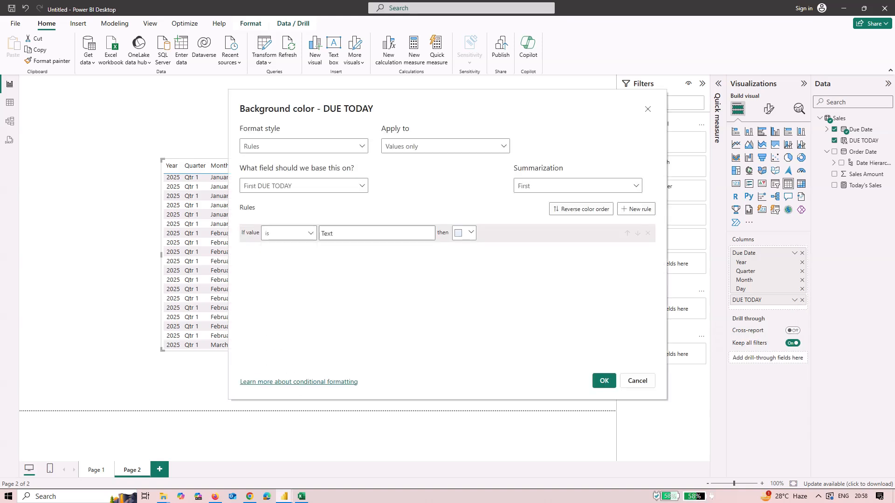
{"action": "key", "text": "Caps_Lock"}
{"action": "type", "text": "D"}
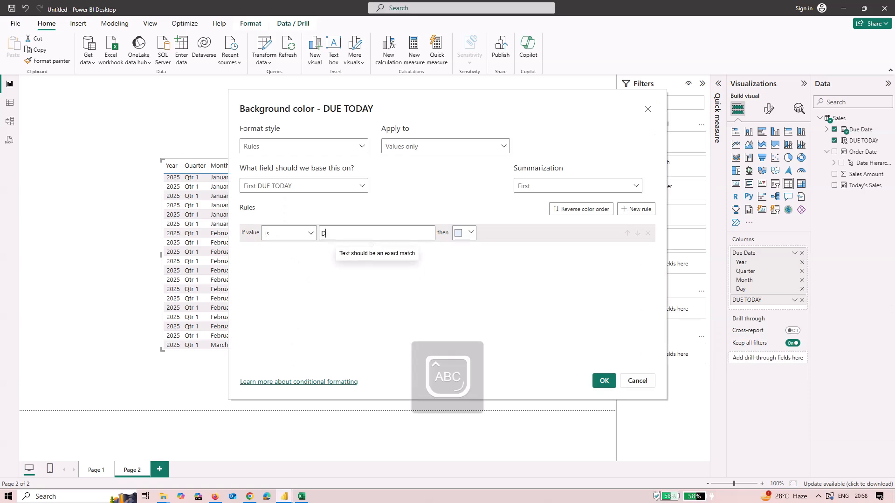
{"action": "type", "text": "ye"}
{"action": "key", "text": "BackSpace"}
{"action": "key", "text": "BackSpace"}
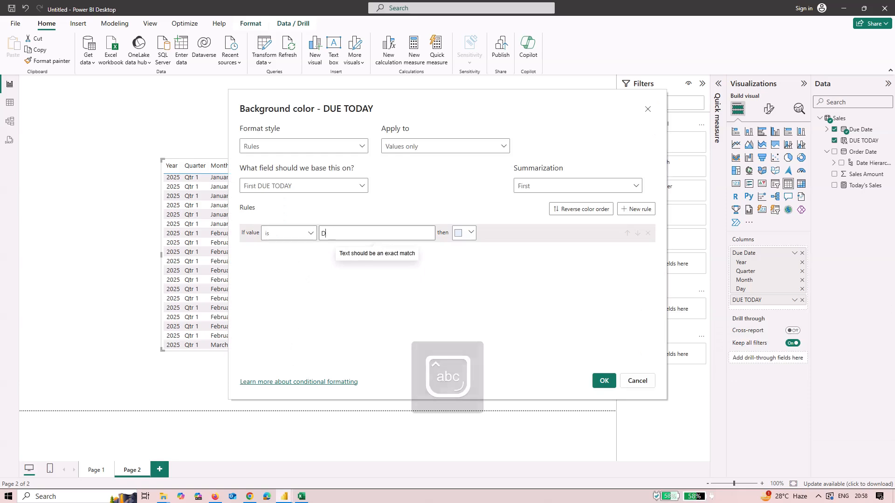
{"action": "type", "text": "ue Today"}
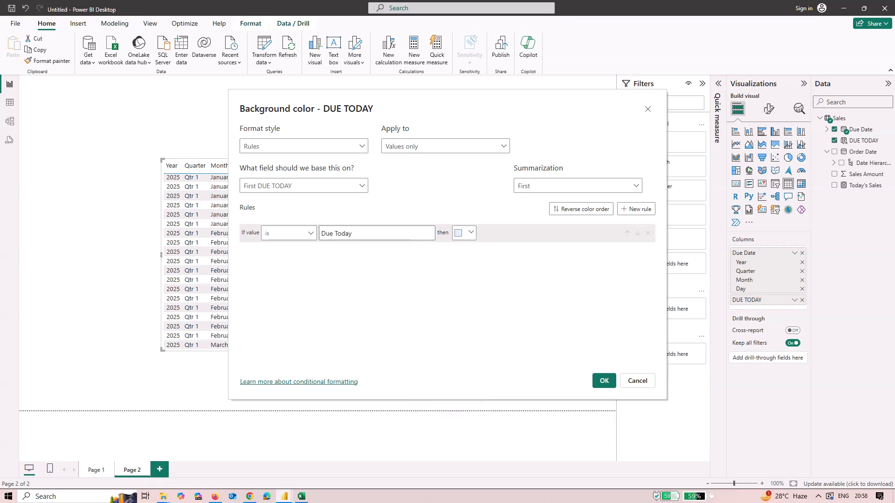
{"action": "left_click", "coordinate": [464, 233]}
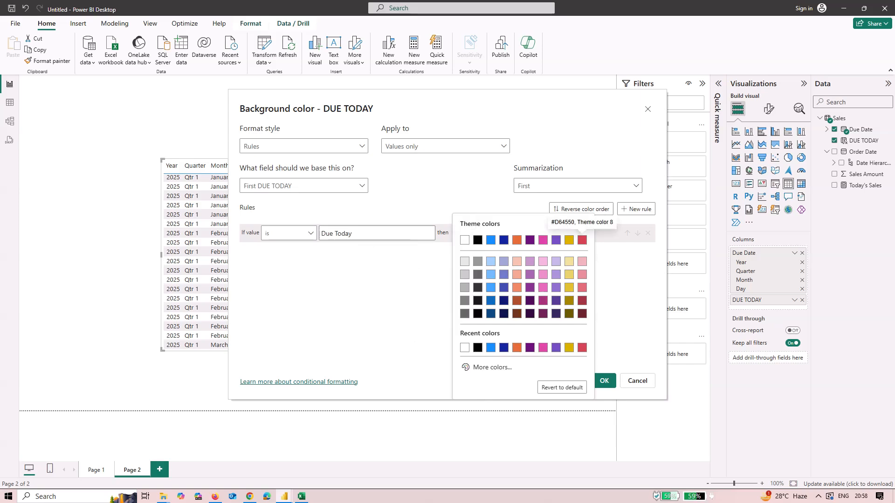
{"action": "left_click", "coordinate": [582, 240]}
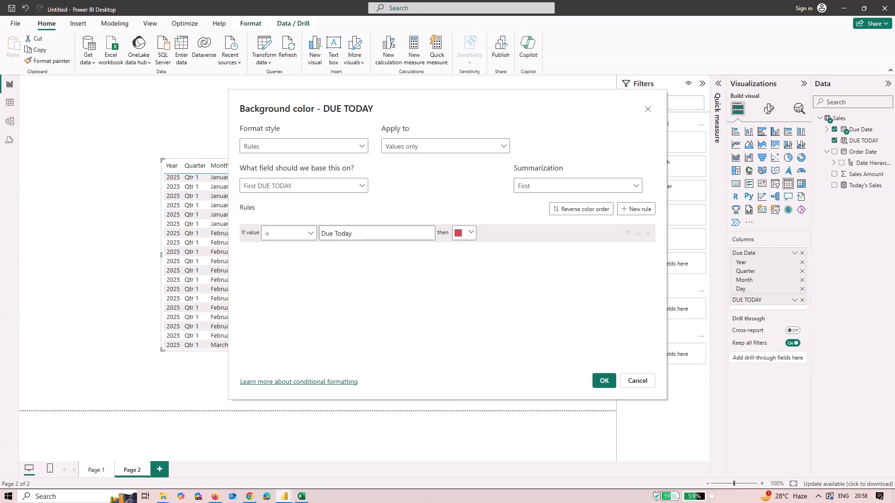
Add a second formatting rule for the value Not Due
{"action": "left_click", "coordinate": [636, 209]}
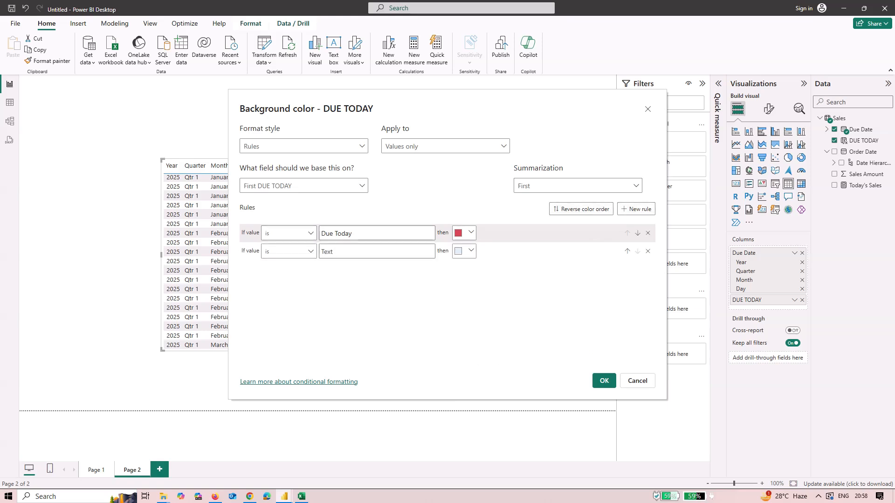
{"action": "left_click", "coordinate": [360, 251]}
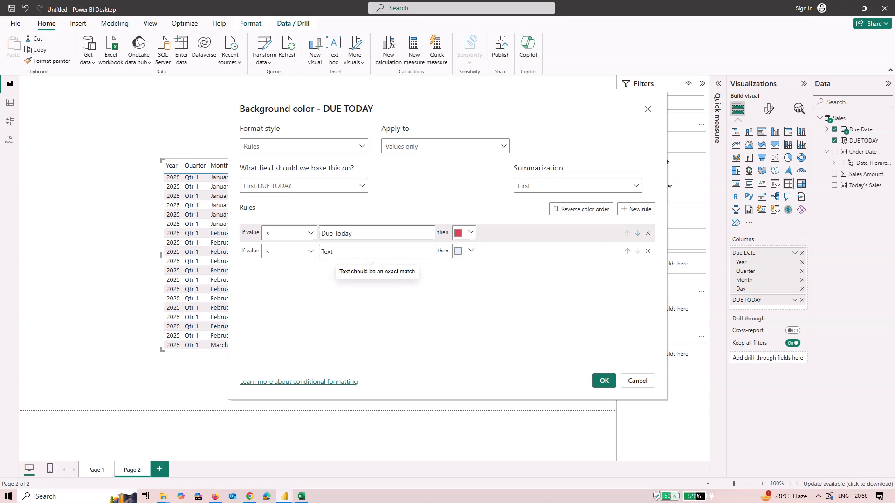
{"action": "left_click_drag", "start_coordinate": [454, 102], "coordinate": [556, 130]}
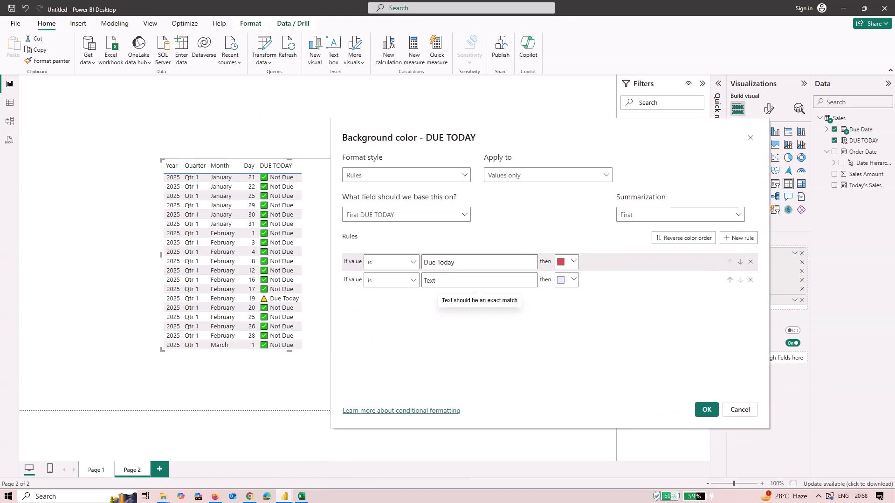
{"action": "type", "text": "Not Due"}
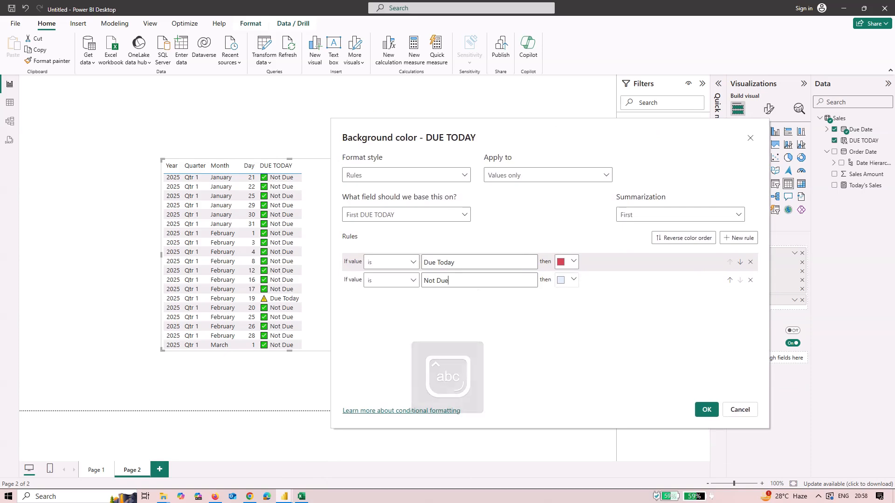
Set the Not Due rule's background color to green #37DA10 and apply the formatting
{"action": "left_click", "coordinate": [574, 280]}
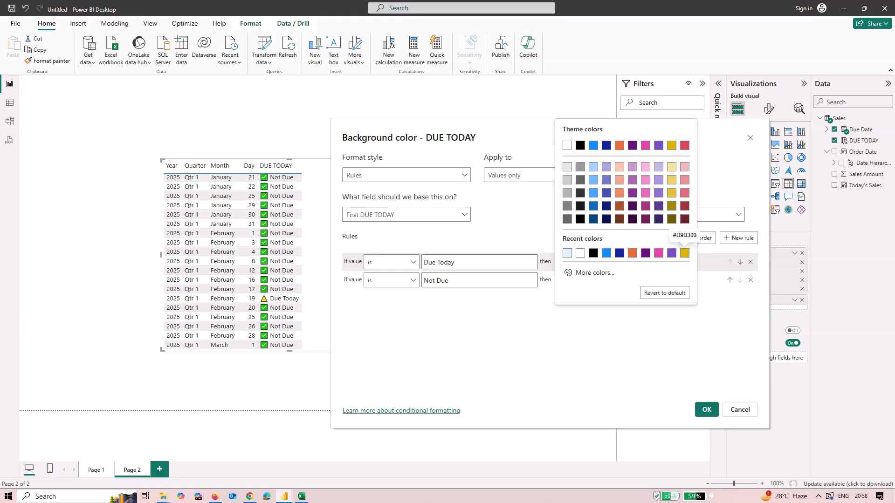
{"action": "left_click", "coordinate": [595, 274]}
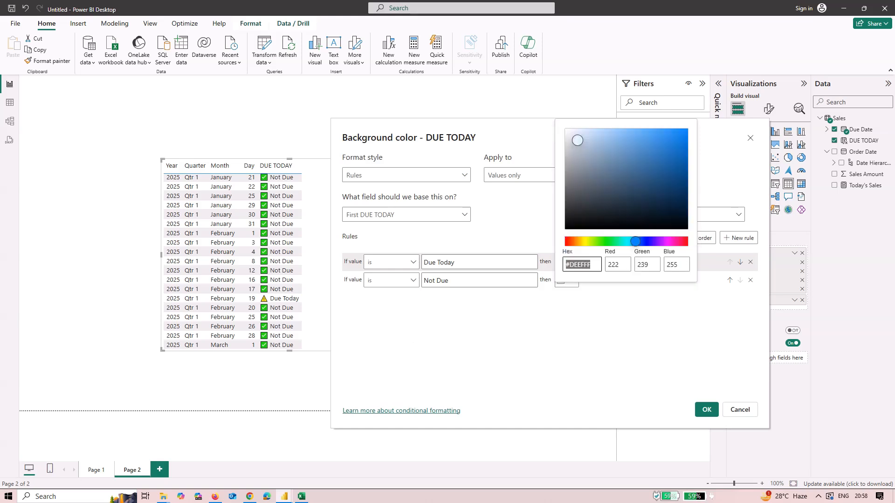
{"action": "type", "text": "#E1FFDE"}
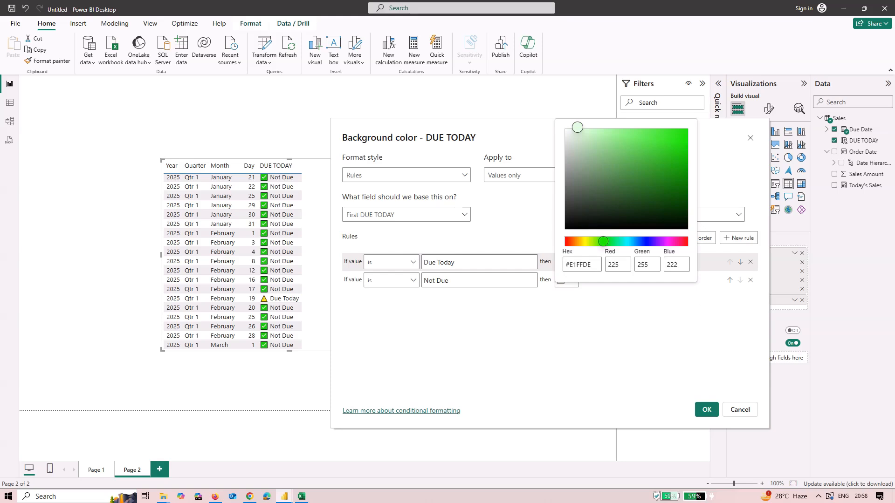
{"action": "left_click", "coordinate": [601, 241]}
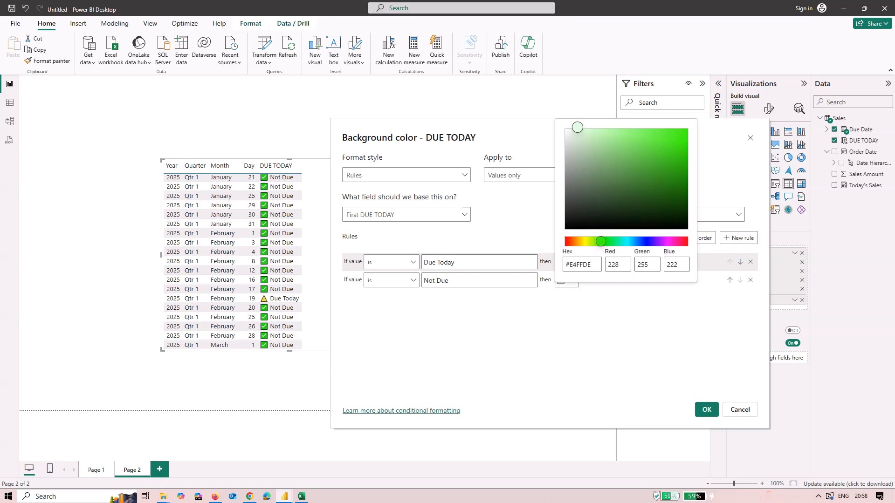
{"action": "left_click", "coordinate": [624, 326]}
{"action": "left_click", "coordinate": [567, 262]}
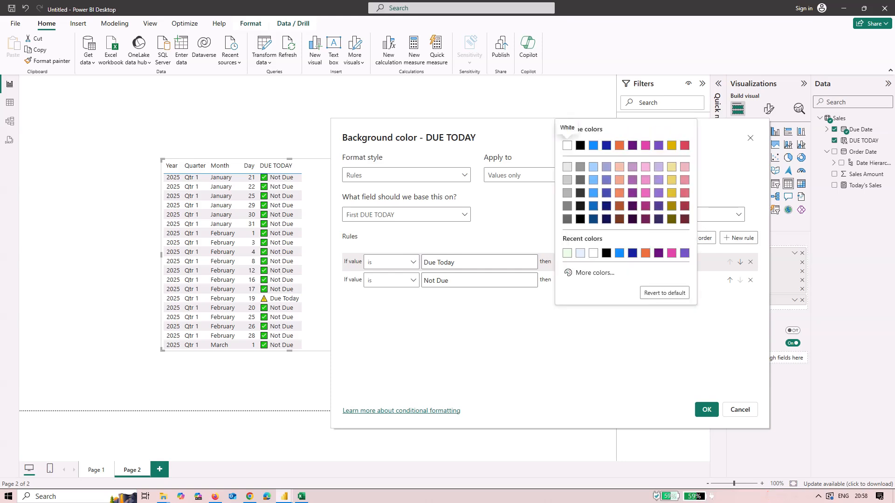
{"action": "left_click", "coordinate": [594, 272]}
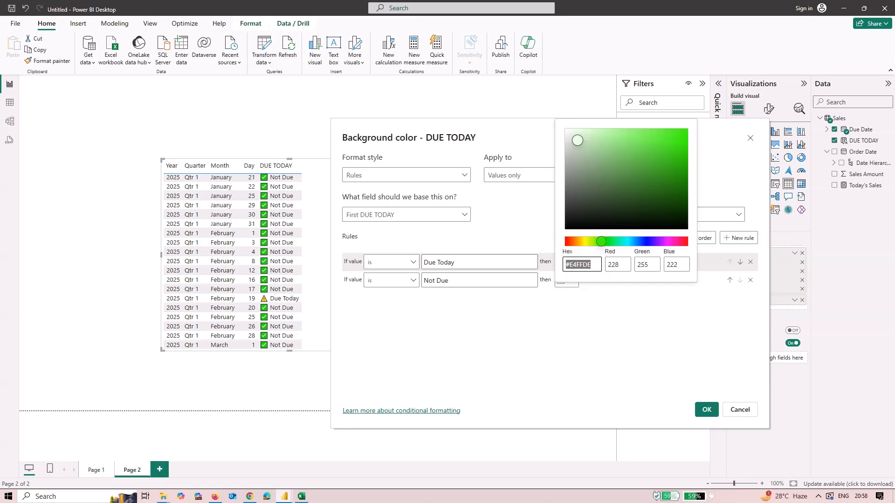
{"action": "left_click", "coordinate": [618, 165]}
{"action": "left_click", "coordinate": [680, 145]}
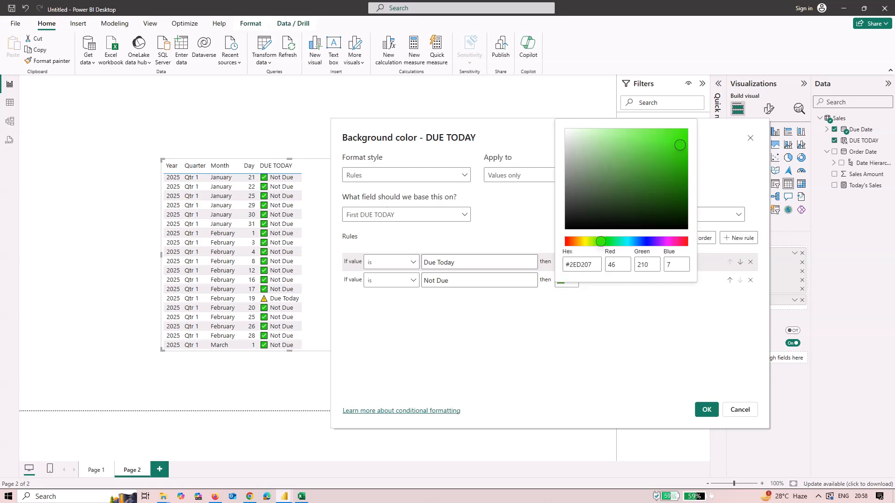
{"action": "left_click", "coordinate": [679, 145]}
{"action": "left_click", "coordinate": [675, 142]}
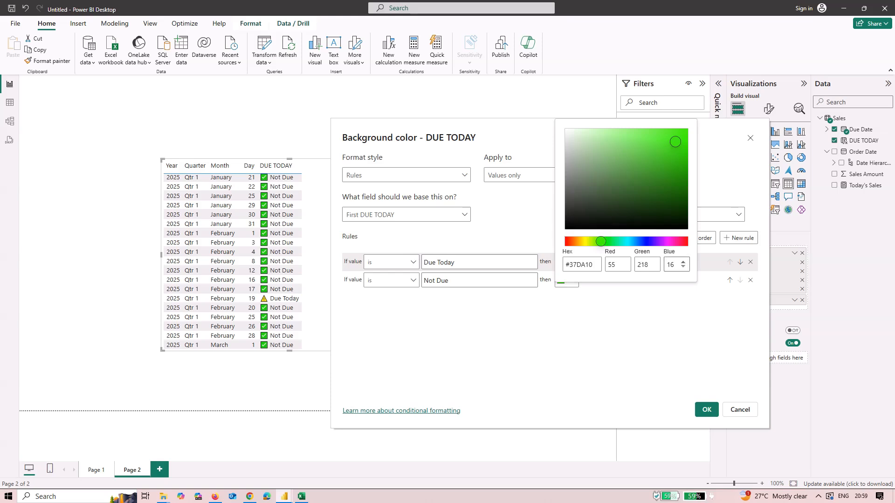
{"action": "left_click", "coordinate": [670, 326]}
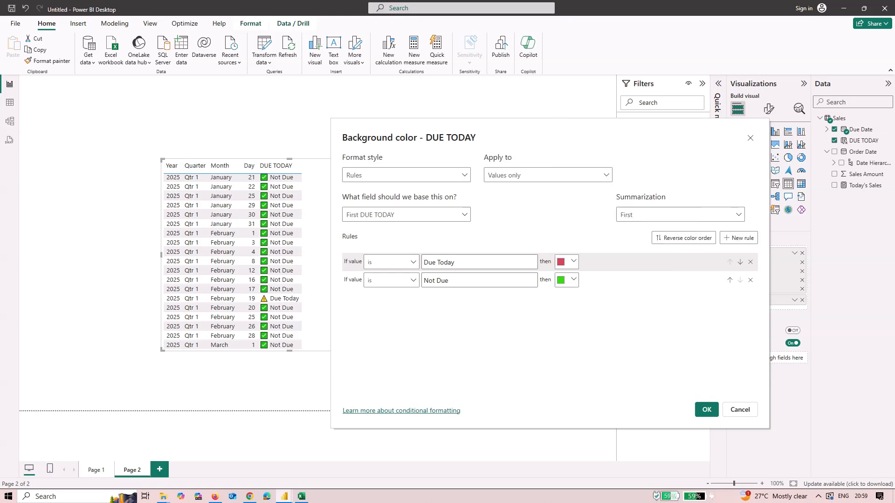
{"action": "left_click", "coordinate": [706, 410]}
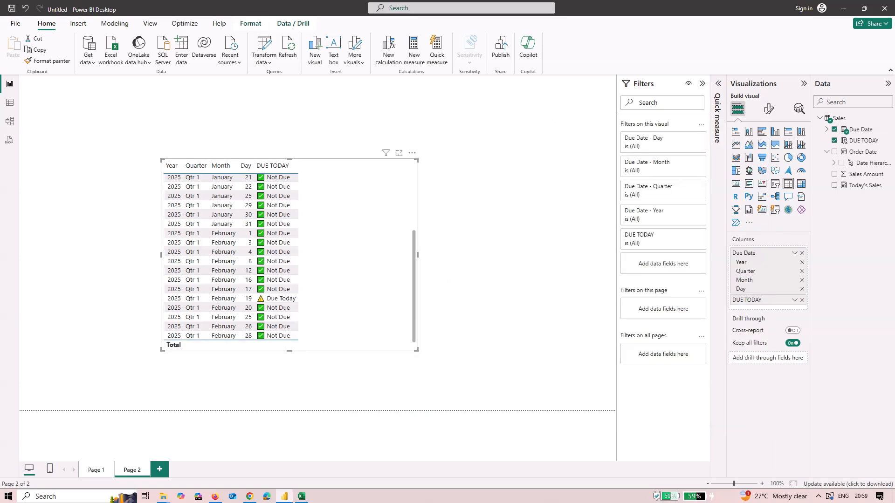
Scroll the table and reopen the DUE TODAY background color rules to review them
{"action": "scroll", "coordinate": [289, 257], "scroll_direction": "up", "scroll_amount": 5}
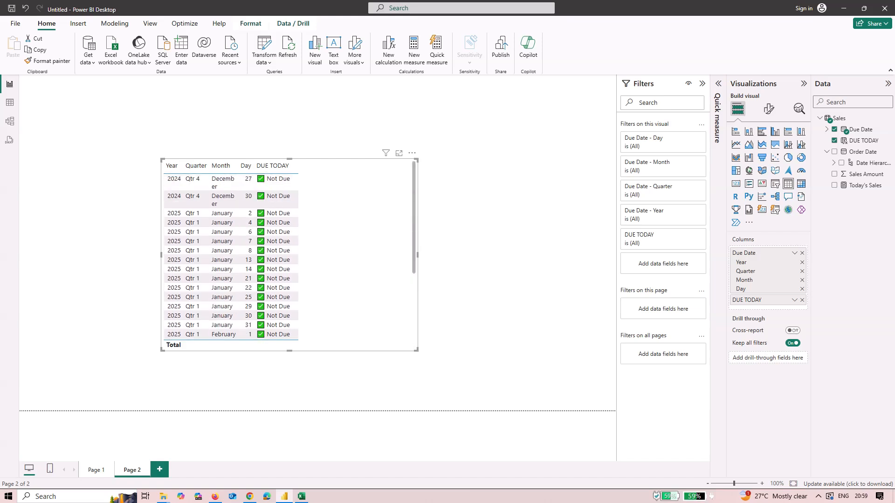
{"action": "scroll", "coordinate": [289, 257], "scroll_direction": "down", "scroll_amount": 5}
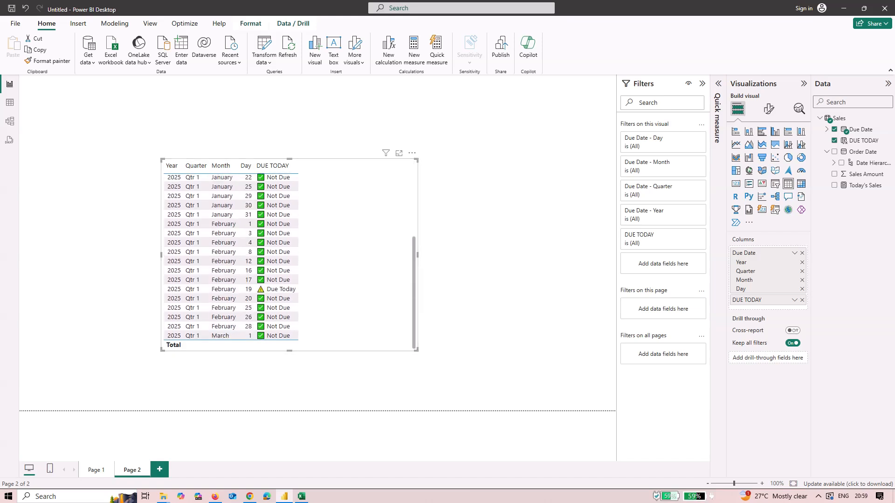
{"action": "left_click", "coordinate": [794, 300]}
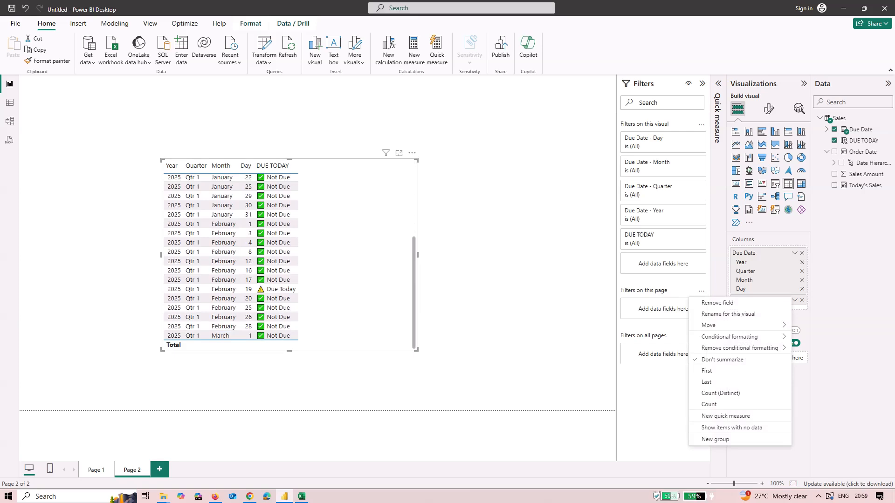
{"action": "mouse_move", "coordinate": [746, 337]}
{"action": "left_click", "coordinate": [823, 338]}
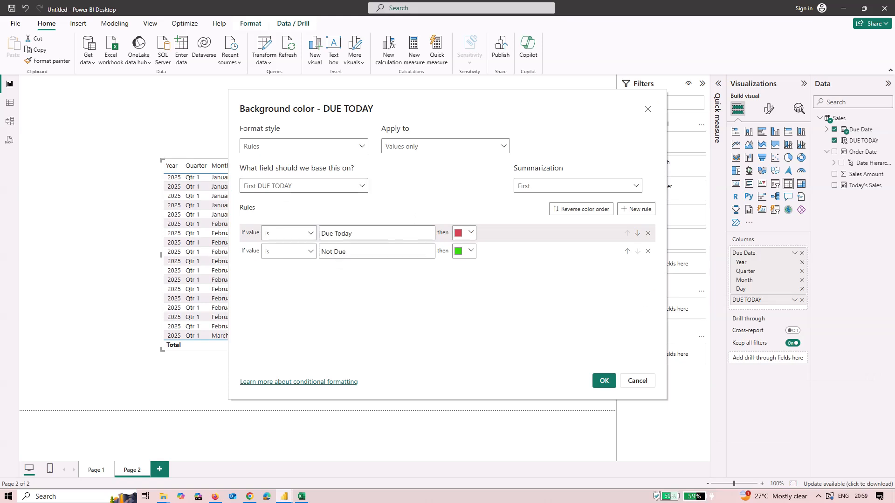
{"action": "left_click", "coordinate": [604, 381]}
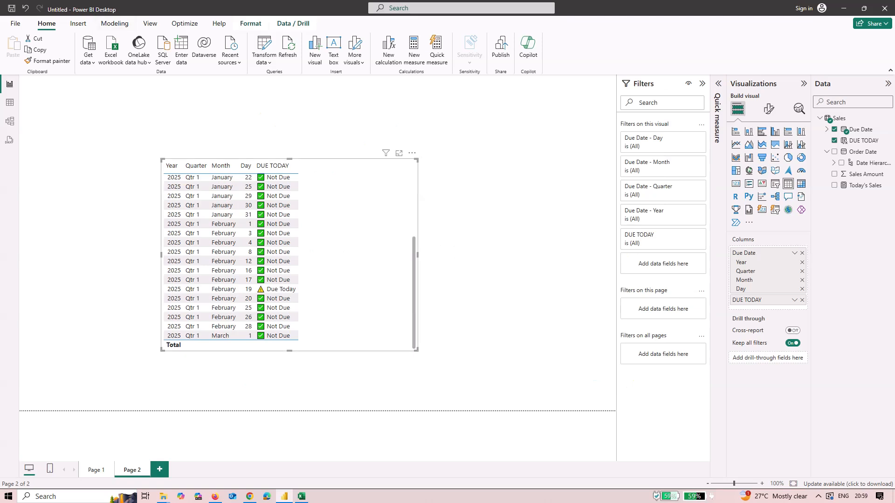
Open the DUE TODAY background color rules to review them, then close the dialog
{"action": "left_click", "coordinate": [795, 300]}
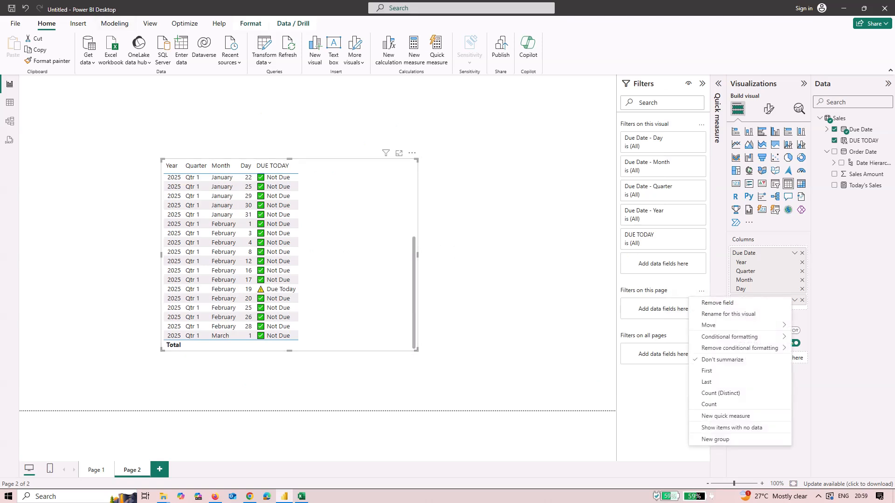
{"action": "mouse_move", "coordinate": [730, 337]}
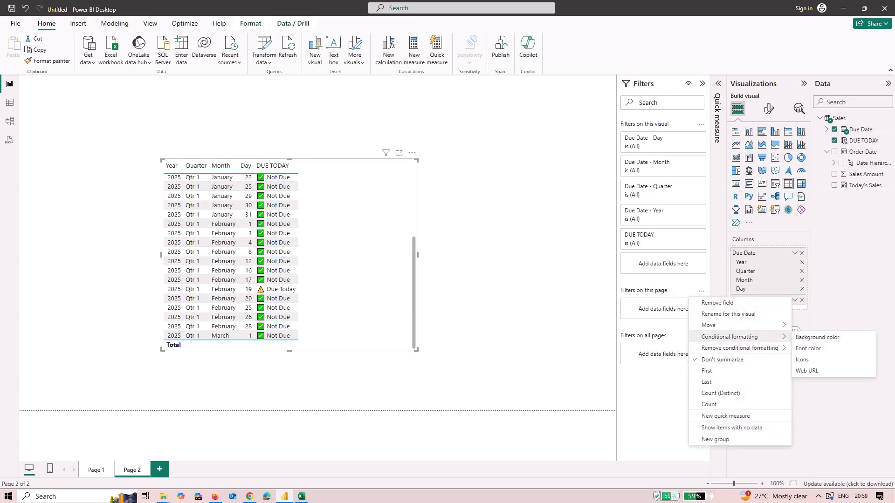
{"action": "left_click", "coordinate": [823, 338]}
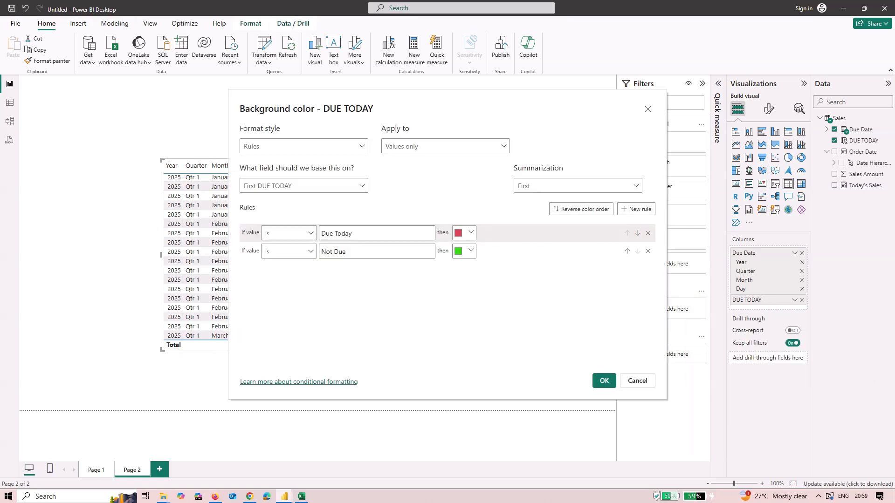
{"action": "left_click", "coordinate": [647, 109]}
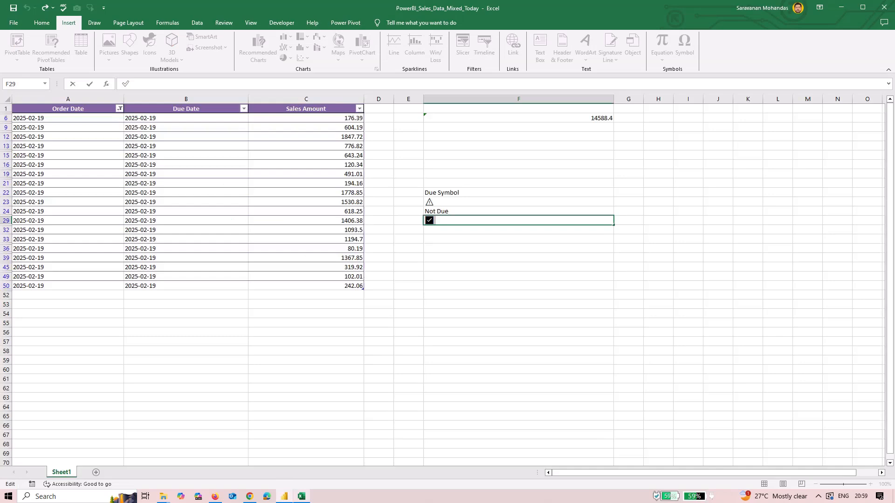
Copy the warning symbol from the Excel sheet and paste it before Due Today in the first background color rule
{"action": "left_click", "coordinate": [301, 496]}
{"action": "double_click", "coordinate": [438, 202]}
{"action": "left_click_drag", "start_coordinate": [437, 202], "coordinate": [425, 203]}
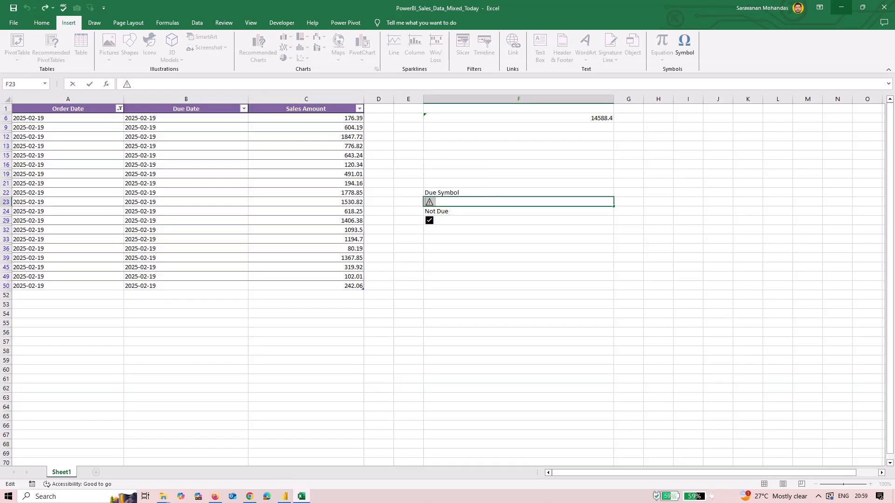
{"action": "left_click", "coordinate": [841, 8]}
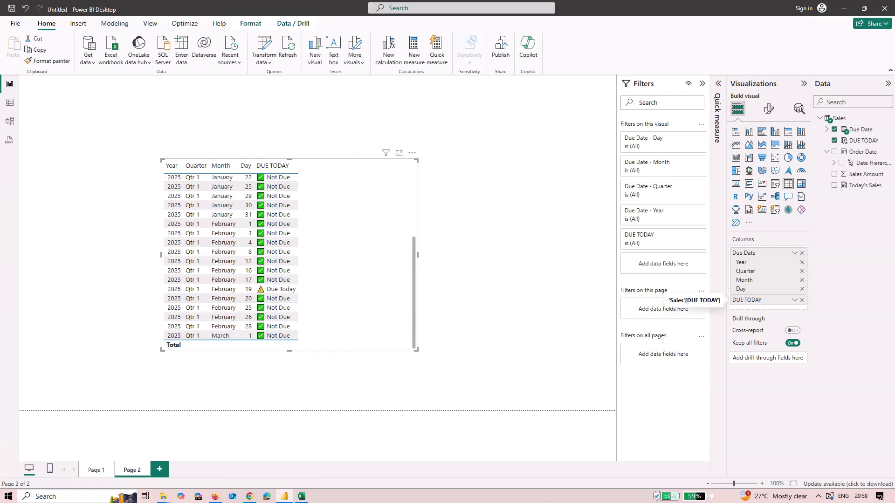
{"action": "left_click", "coordinate": [794, 300]}
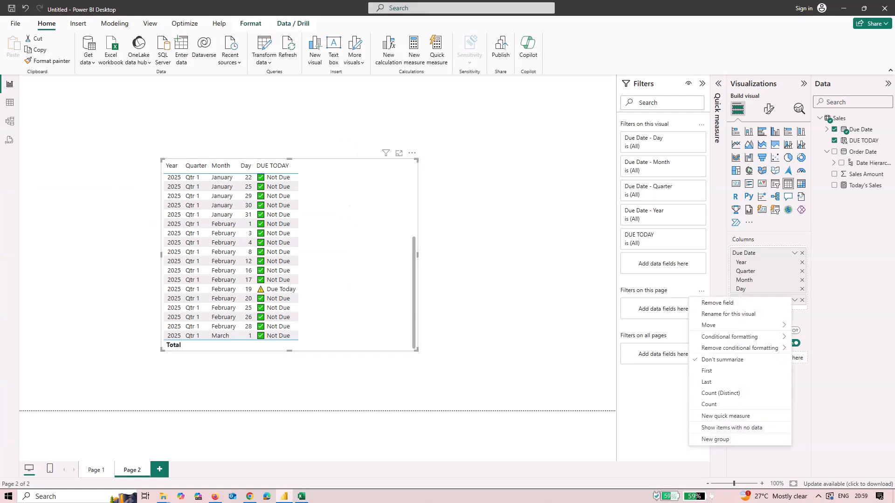
{"action": "mouse_move", "coordinate": [730, 337]}
{"action": "left_click", "coordinate": [818, 337]}
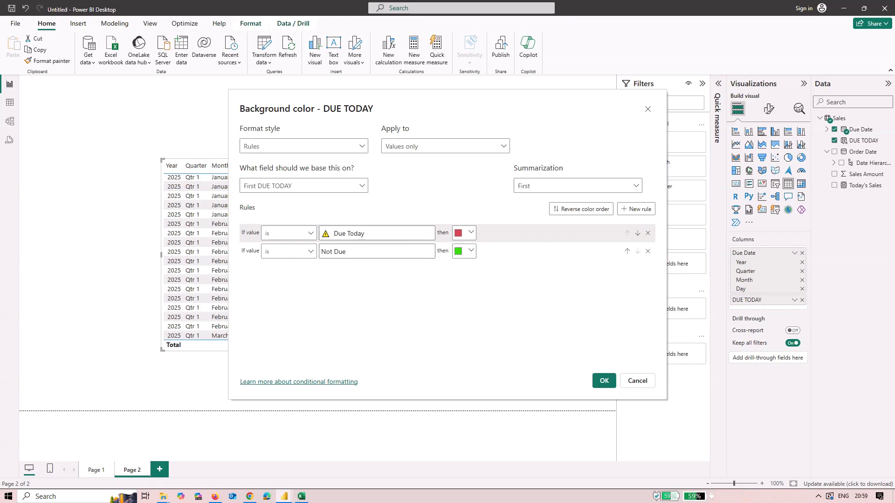
{"action": "key", "text": "BackSpace"}
{"action": "left_click", "coordinate": [322, 251]}
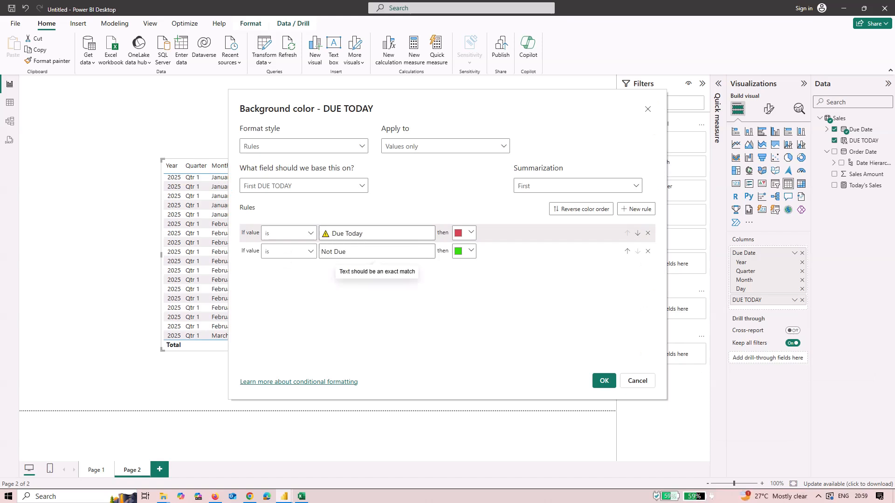
Copy the check mark symbol from Excel, paste it before Not Due in the second rule, and apply the formatting
{"action": "left_click", "coordinate": [302, 497]}
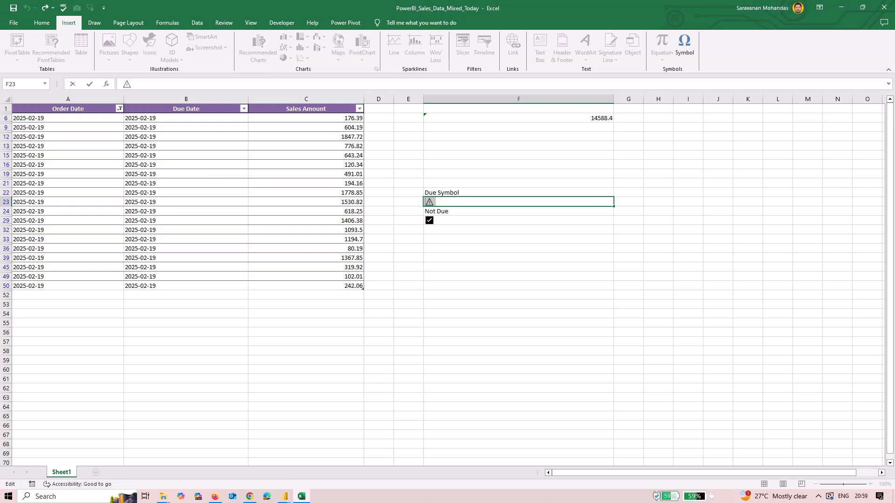
{"action": "left_click", "coordinate": [518, 221]}
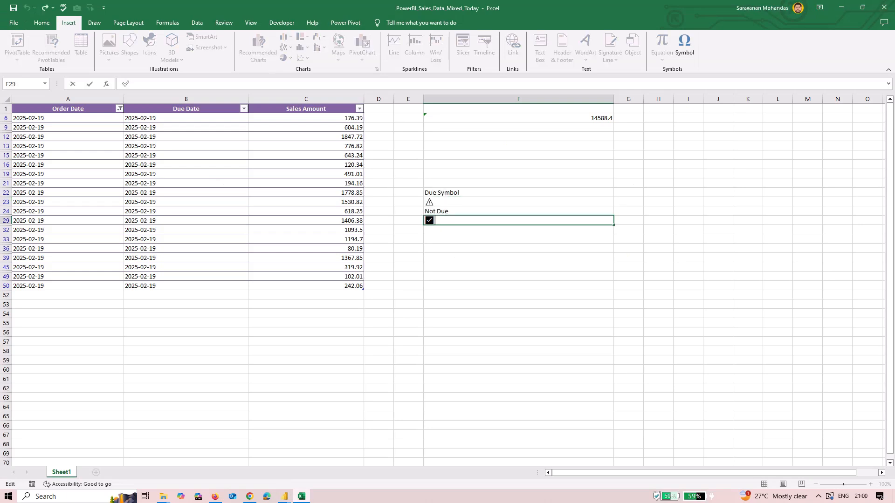
{"action": "left_click", "coordinate": [841, 7]}
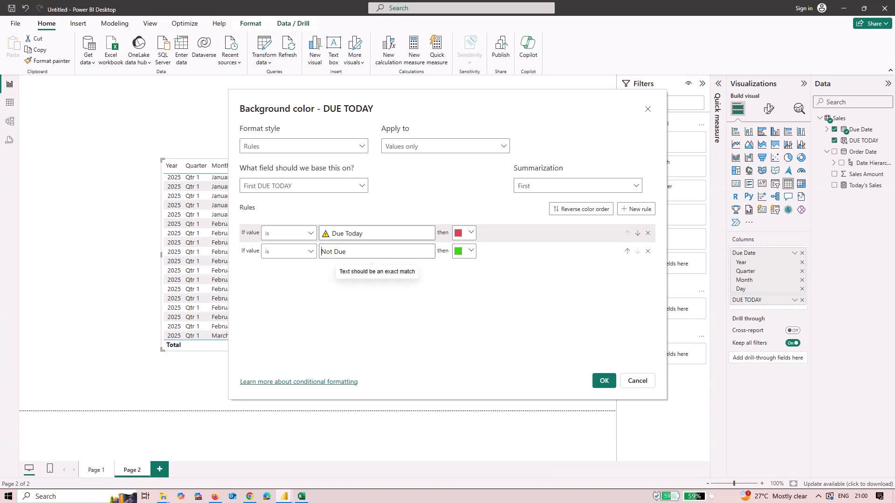
{"action": "type", "text": "✅"}
{"action": "left_click", "coordinate": [605, 380]}
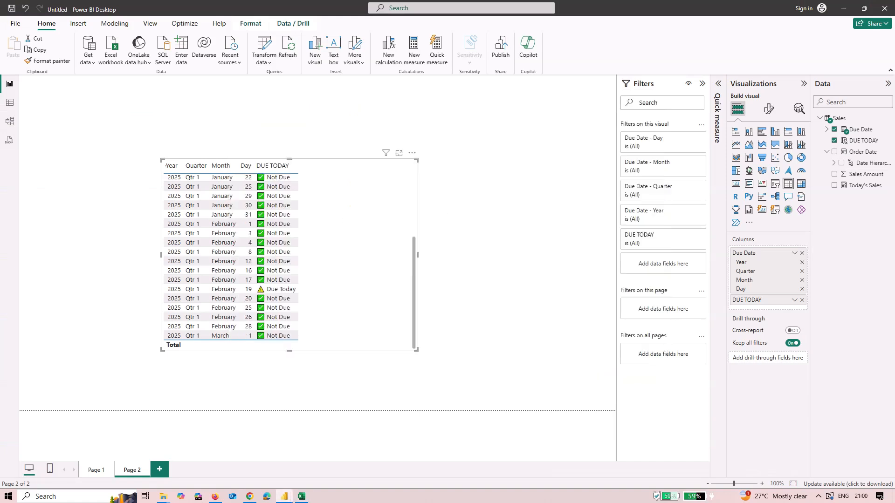
Scroll through the table to examine the colored DUE TODAY values
{"action": "scroll", "coordinate": [219, 251], "scroll_direction": "up", "scroll_amount": 3}
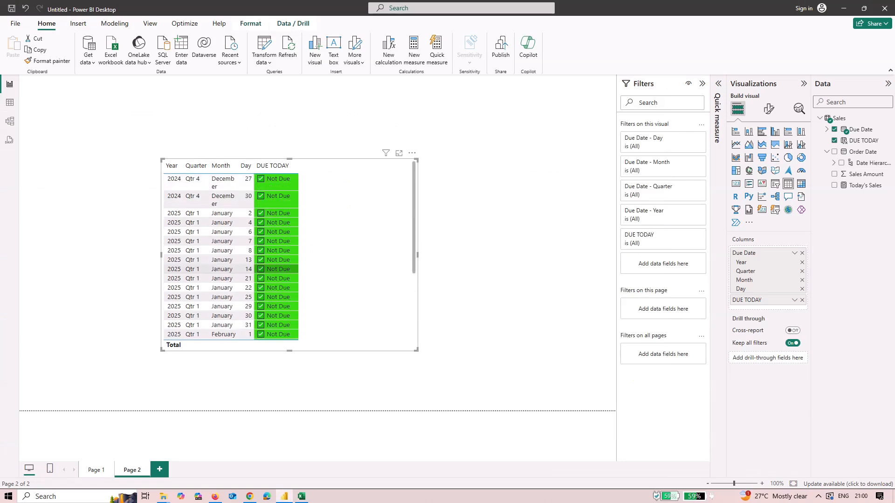
{"action": "scroll", "coordinate": [220, 251], "scroll_direction": "down", "scroll_amount": 3}
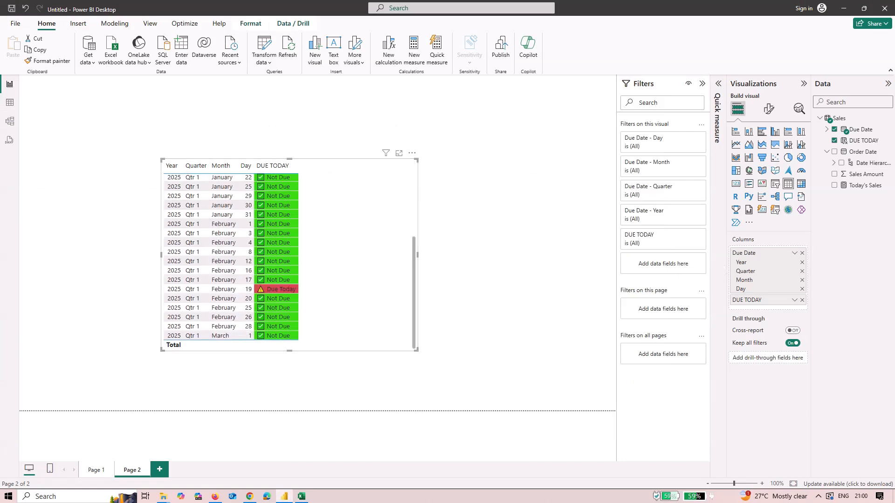
{"action": "left_click", "coordinate": [219, 242]}
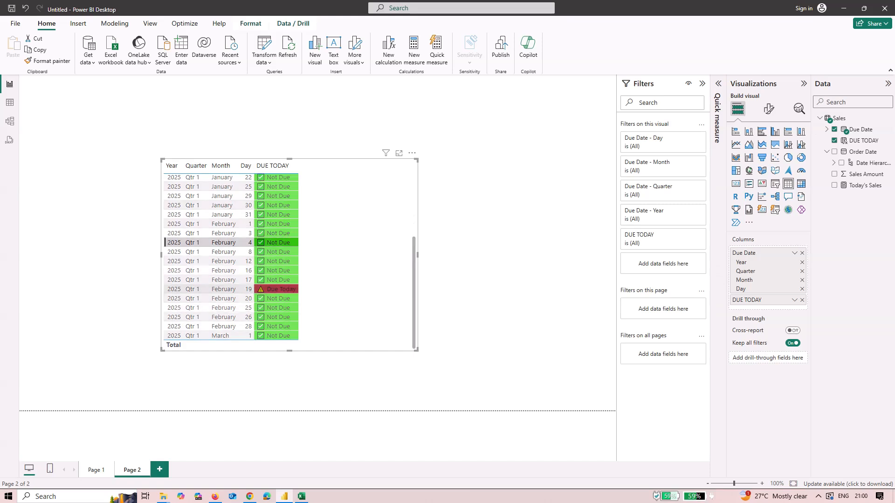
{"action": "left_click", "coordinate": [275, 289]}
{"action": "left_click", "coordinate": [352, 285]}
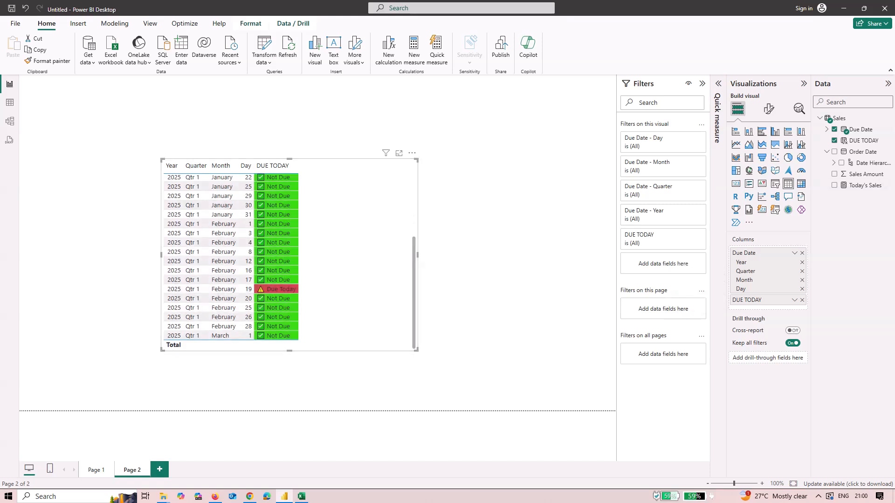
Open font color conditional formatting for DUE TODAY and add a rule coloring Due Today text white
{"action": "left_click", "coordinate": [795, 300]}
{"action": "mouse_move", "coordinate": [746, 337]}
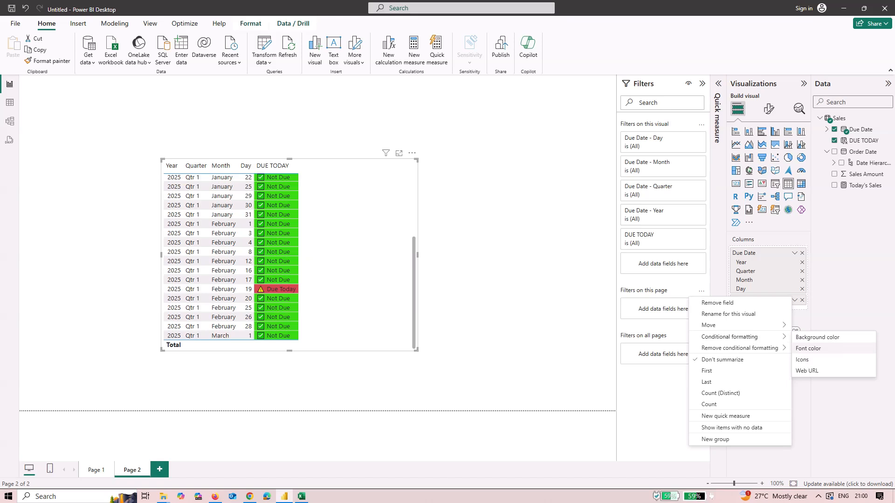
{"action": "left_click", "coordinate": [809, 348]}
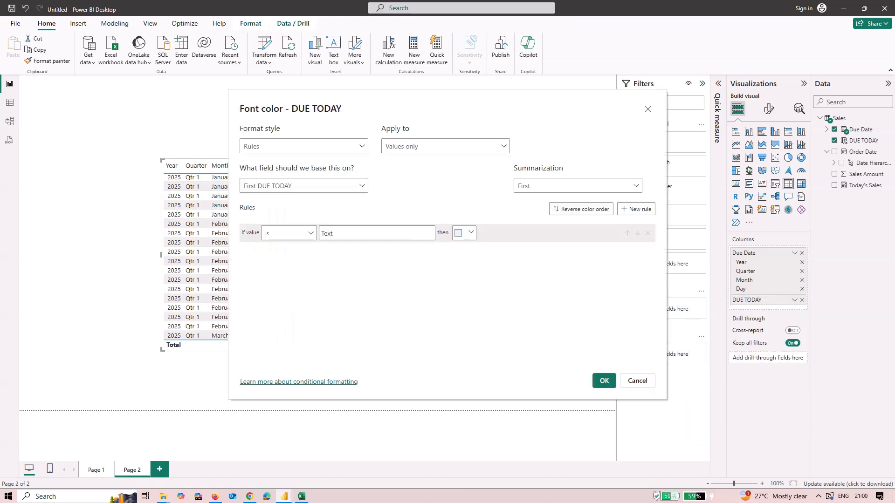
{"action": "left_click", "coordinate": [373, 233]}
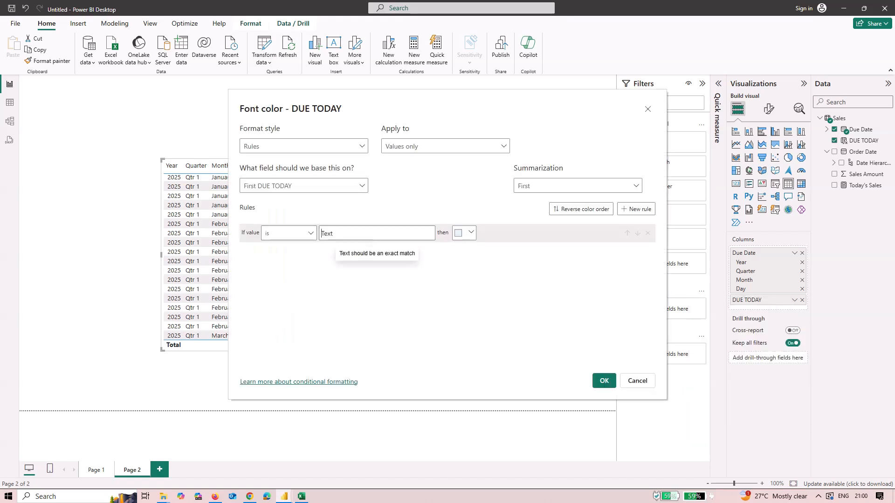
{"action": "type", "text": "Due Today"}
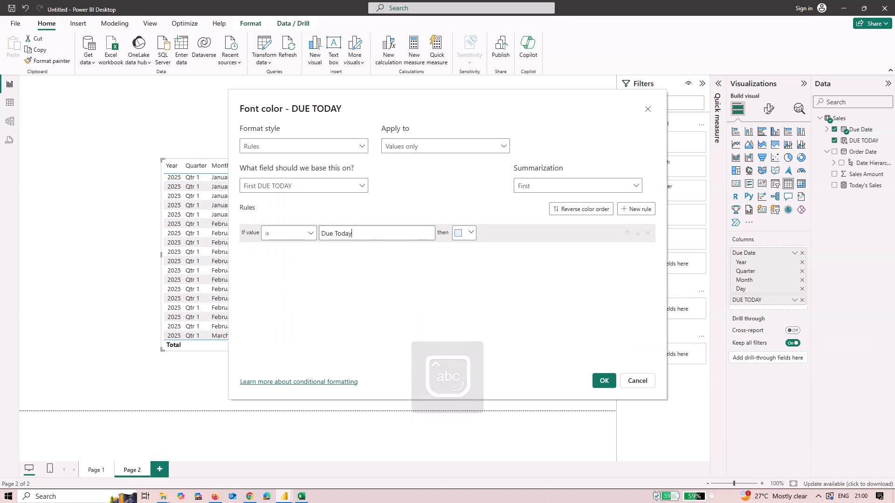
{"action": "left_click", "coordinate": [464, 233]}
{"action": "left_click", "coordinate": [464, 240]}
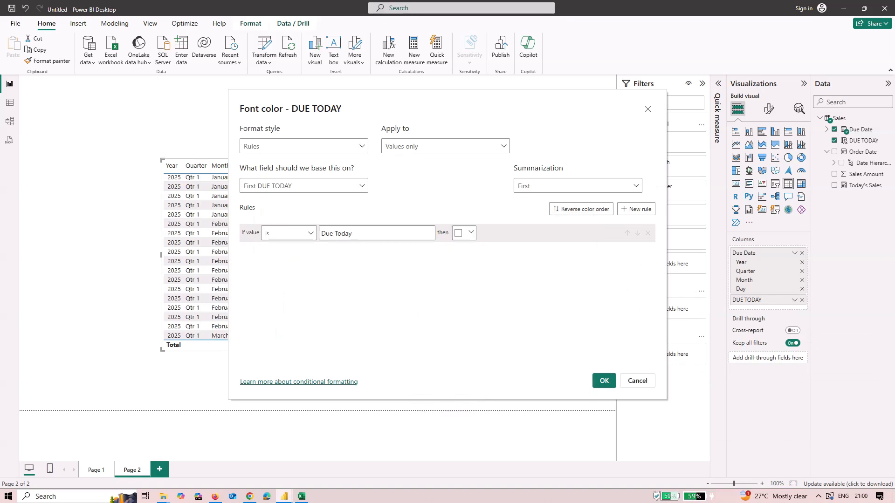
Add a second font color rule making Not Due text white and apply the formatting
{"action": "left_click", "coordinate": [637, 209]}
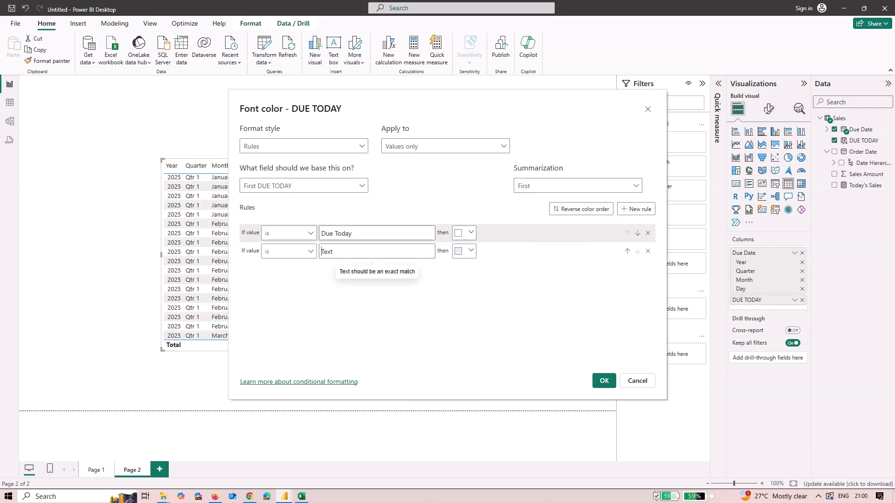
{"action": "type", "text": "Not Due"}
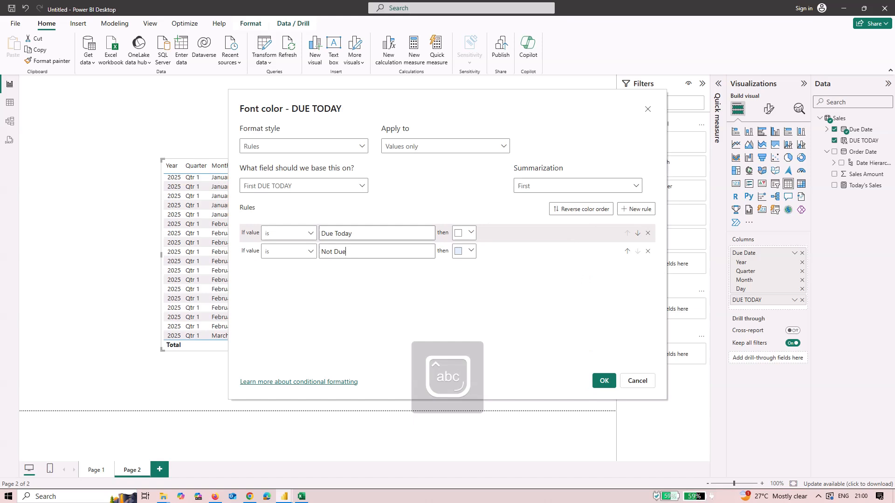
{"action": "left_click", "coordinate": [471, 251]}
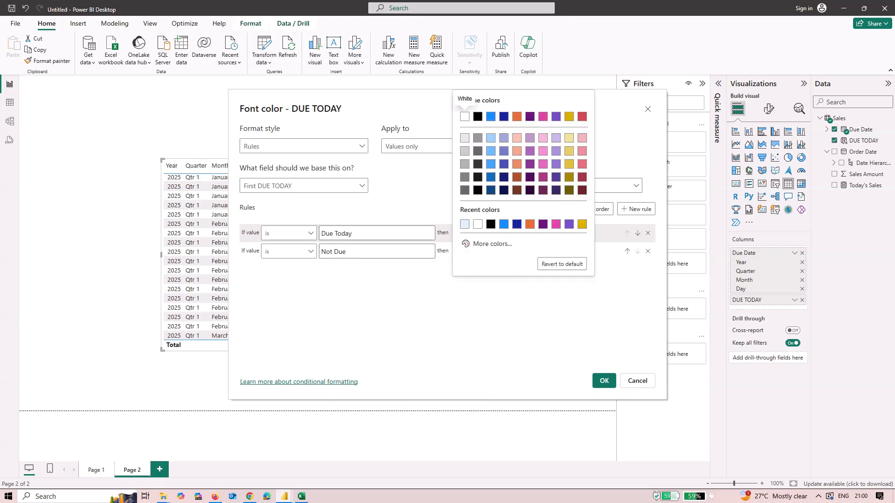
{"action": "left_click", "coordinate": [465, 116]}
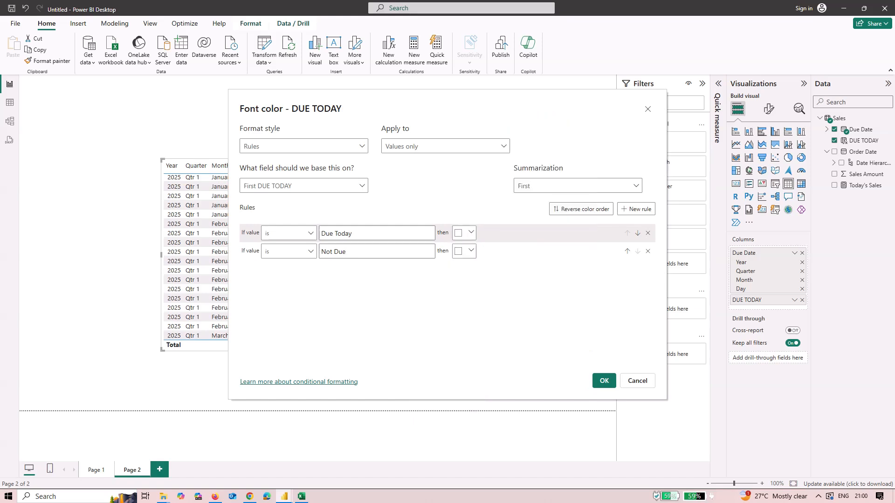
{"action": "left_click", "coordinate": [604, 381]}
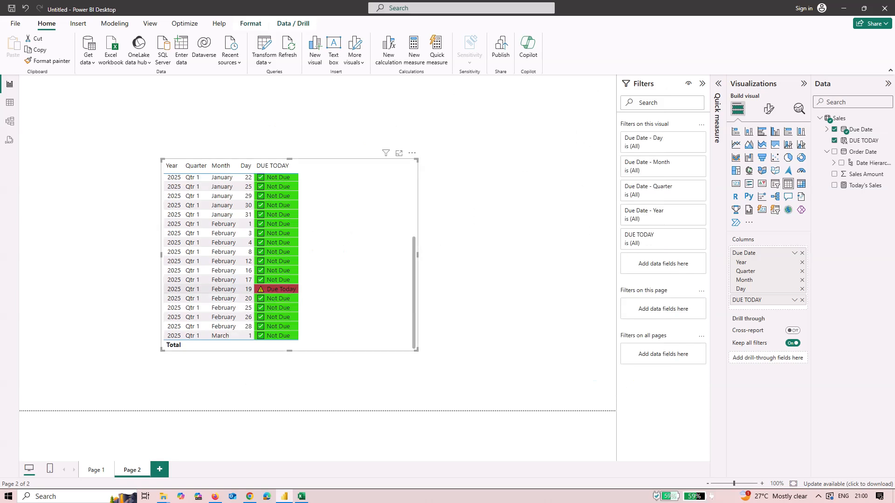
Switch to Excel and inspect the due and not-due symbol cells, then return to Power BI
{"action": "left_click", "coordinate": [301, 496]}
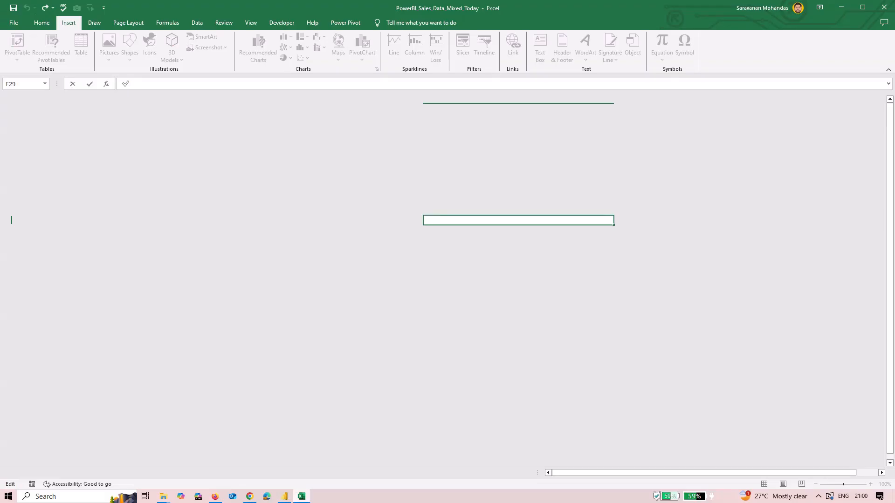
{"action": "left_click", "coordinate": [519, 202]}
{"action": "left_click", "coordinate": [518, 220]}
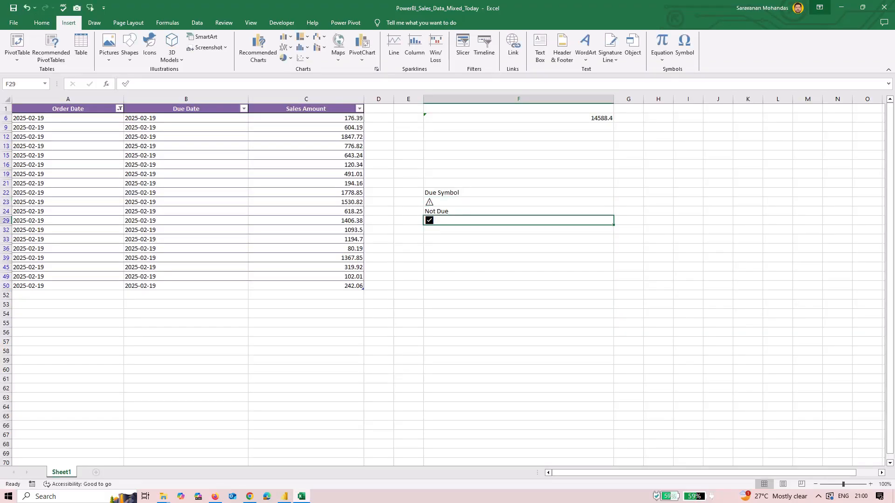
{"action": "key", "text": "alt+Tab"}
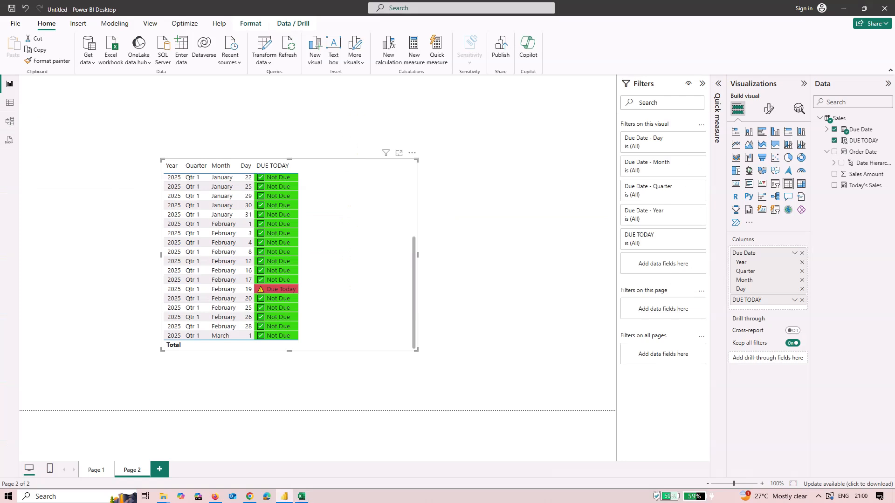
Reopen the DUE TODAY font color rules and change both rules' condition from is to contains
{"action": "left_click", "coordinate": [795, 300]}
{"action": "mouse_move", "coordinate": [746, 337]}
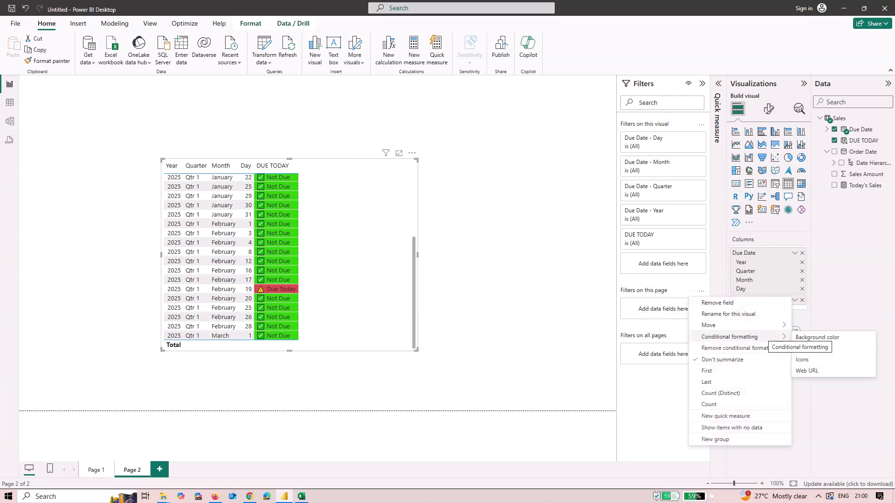
{"action": "left_click", "coordinate": [808, 349]}
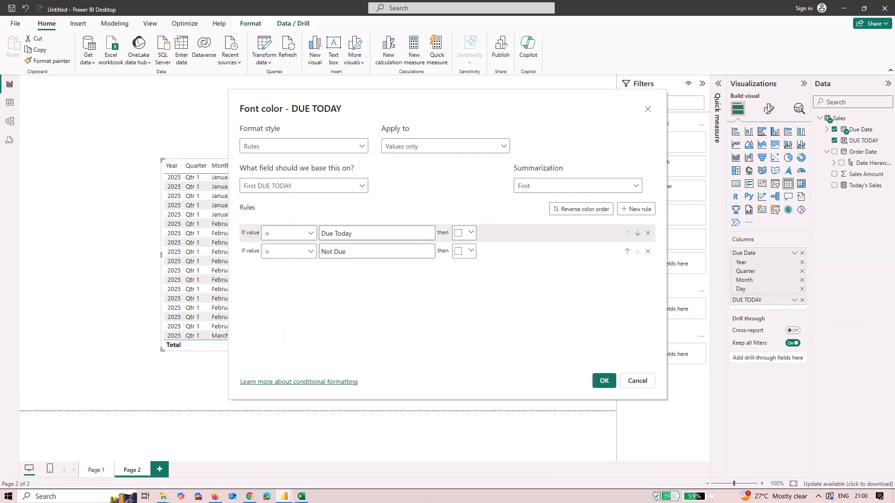
{"action": "left_click", "coordinate": [289, 233]}
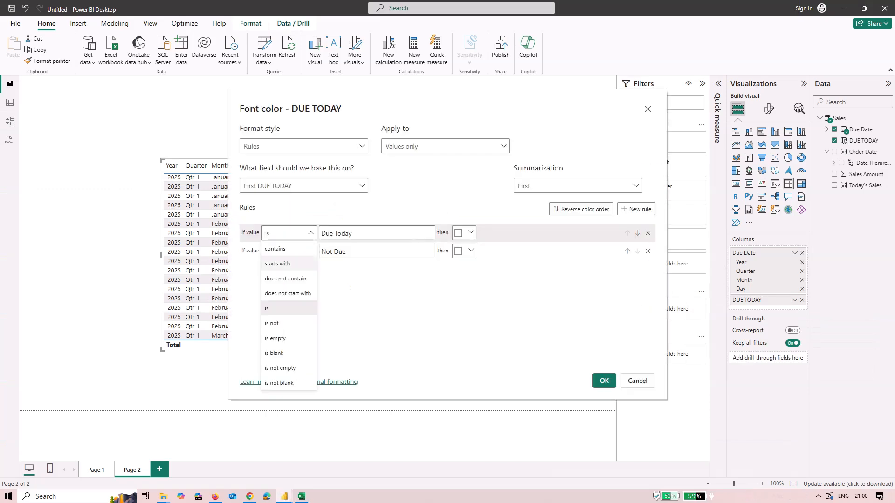
{"action": "left_click", "coordinate": [280, 251]}
{"action": "left_click", "coordinate": [289, 252]}
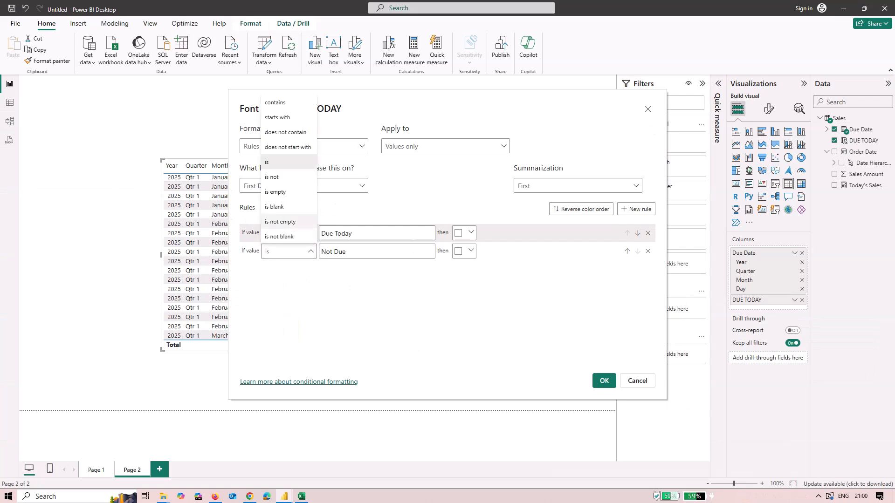
{"action": "left_click", "coordinate": [280, 102]}
{"action": "left_click", "coordinate": [604, 381]}
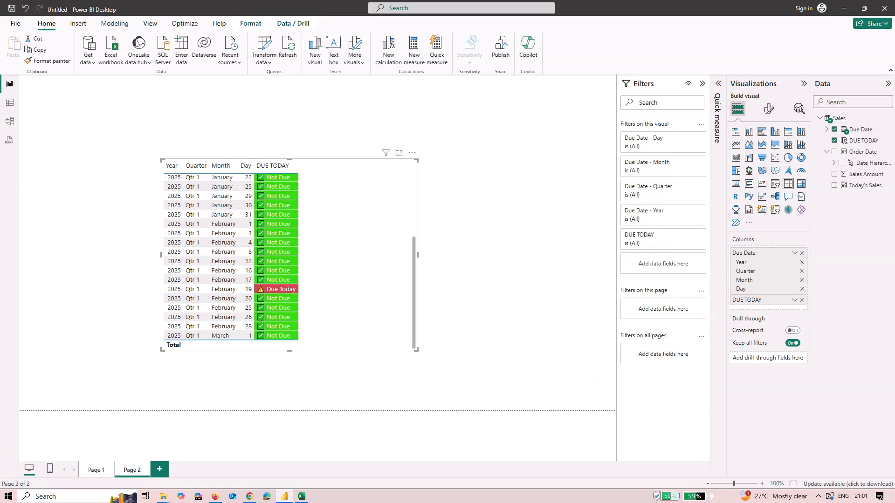
{"action": "left_click", "coordinate": [471, 275]}
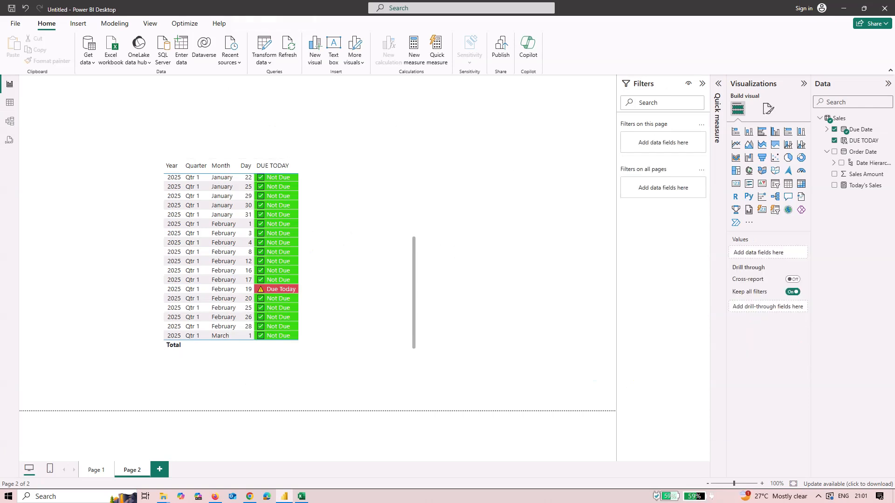
{"action": "left_click", "coordinate": [341, 223]}
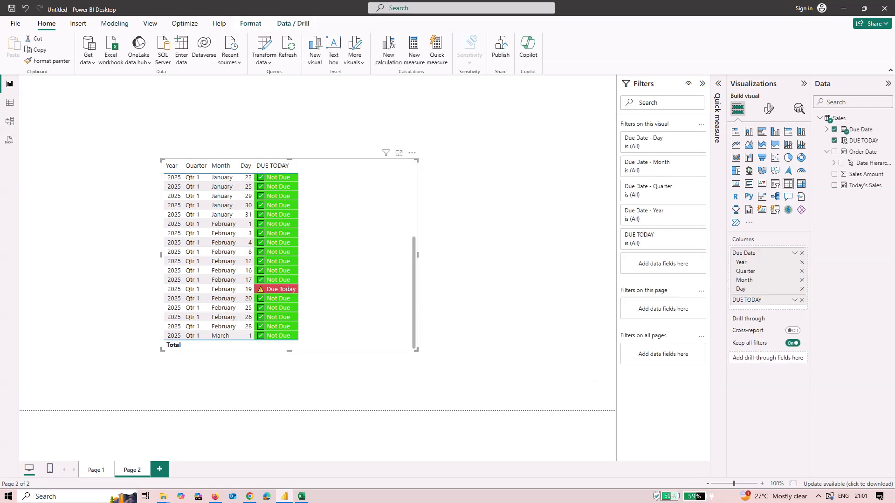